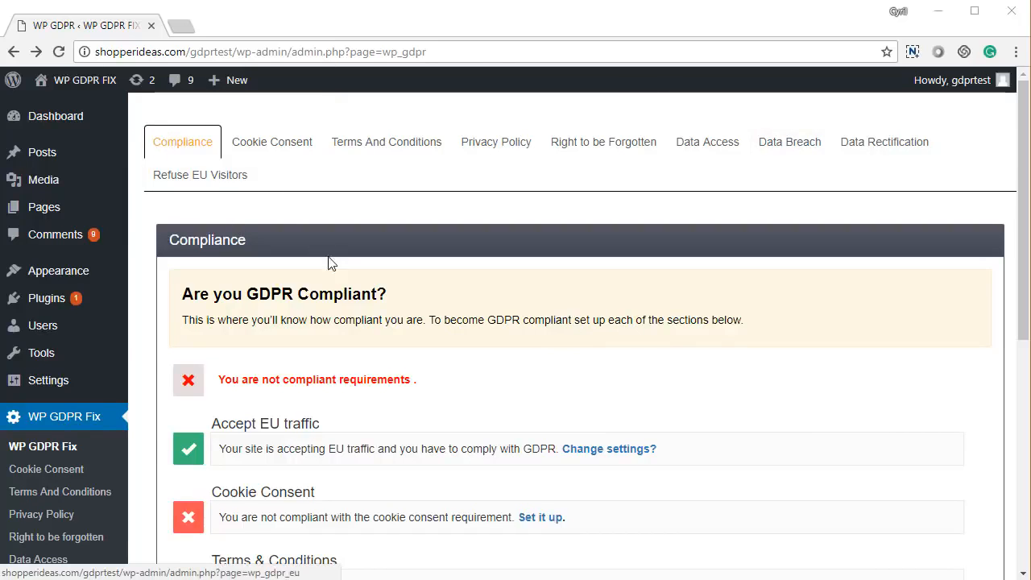
# - Review the status of each GDPR requirement on the Compliance page, from Accept EU traffic to Data Rectification Requirements
pyautogui.scroll(-1, 326, 312)
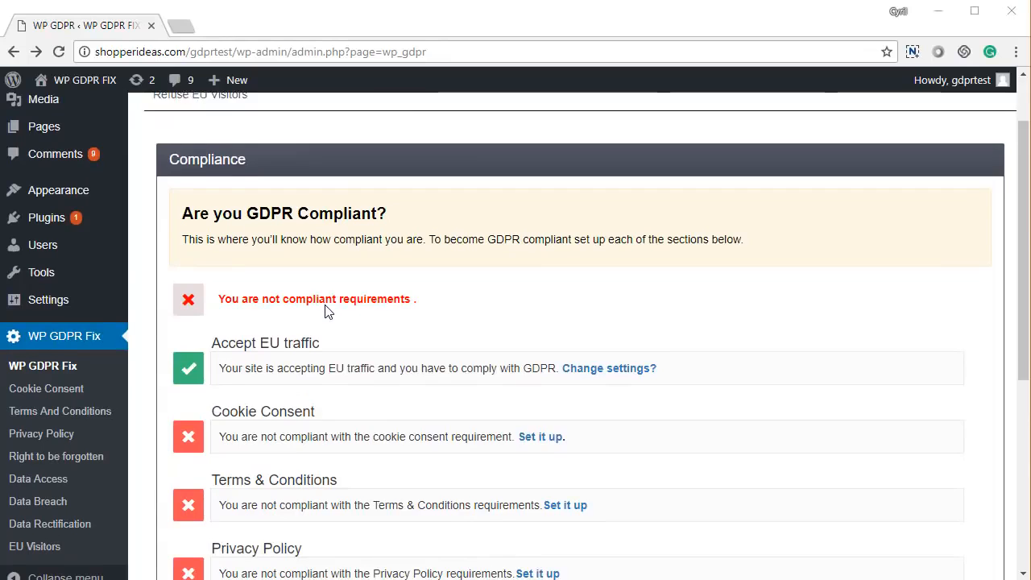
pyautogui.scroll(-3, 326, 311)
pyautogui.scroll(-1, 327, 312)
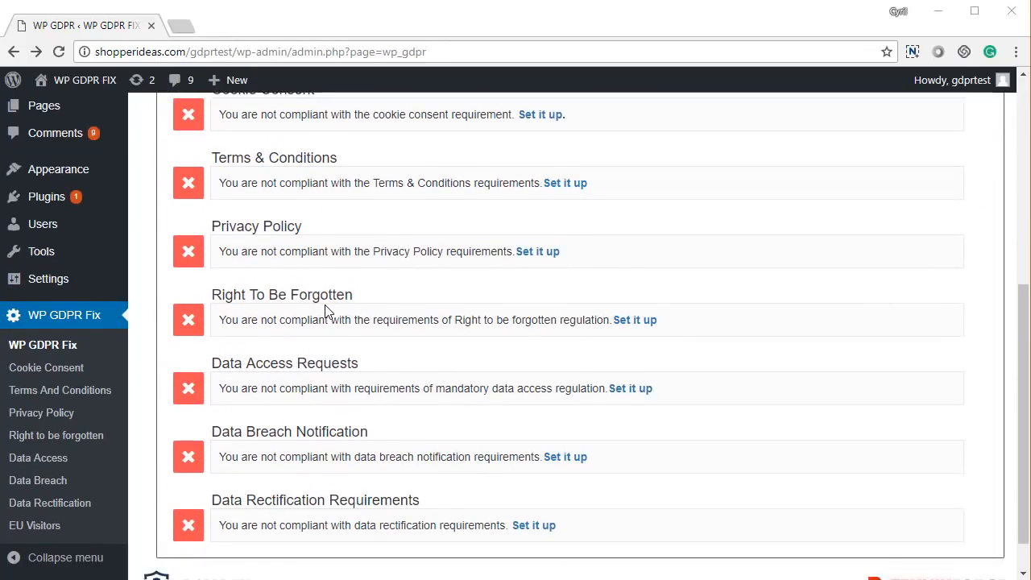
pyautogui.scroll(-1, 326, 312)
pyautogui.scroll(5, 326, 312)
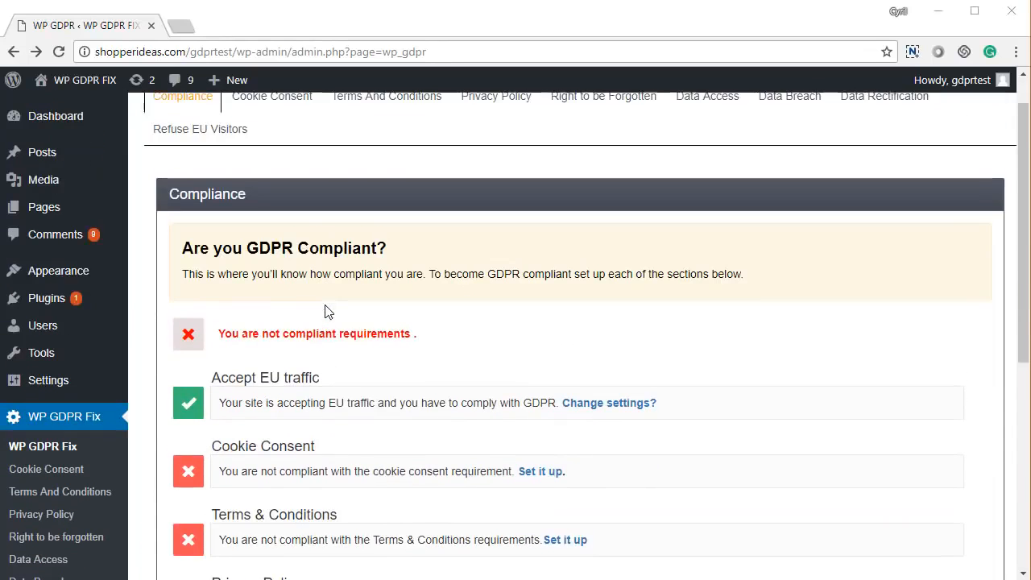
pyautogui.scroll(-1, 229, 411)
pyautogui.scroll(-1, 258, 414)
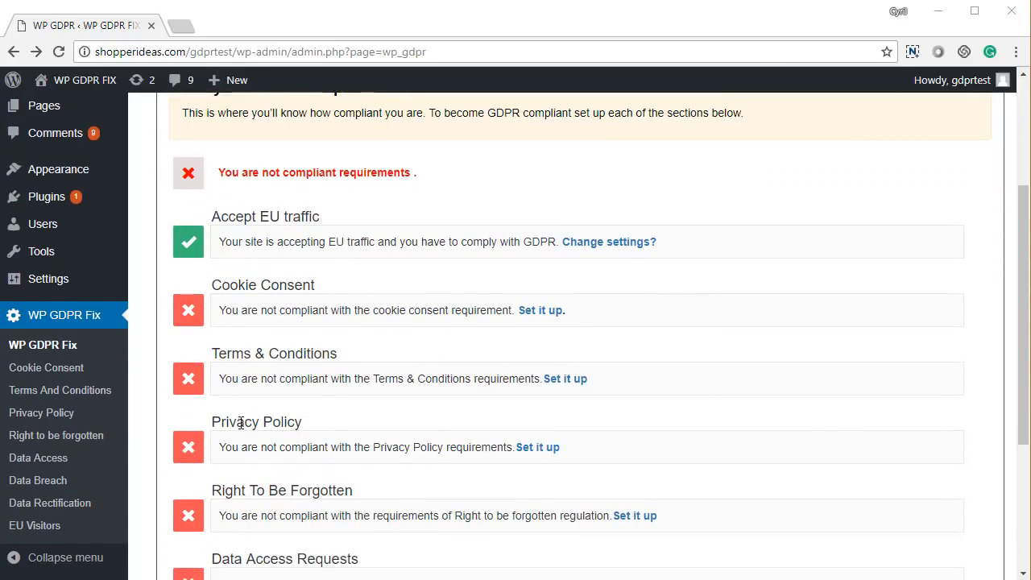
pyautogui.scroll(-3, 320, 435)
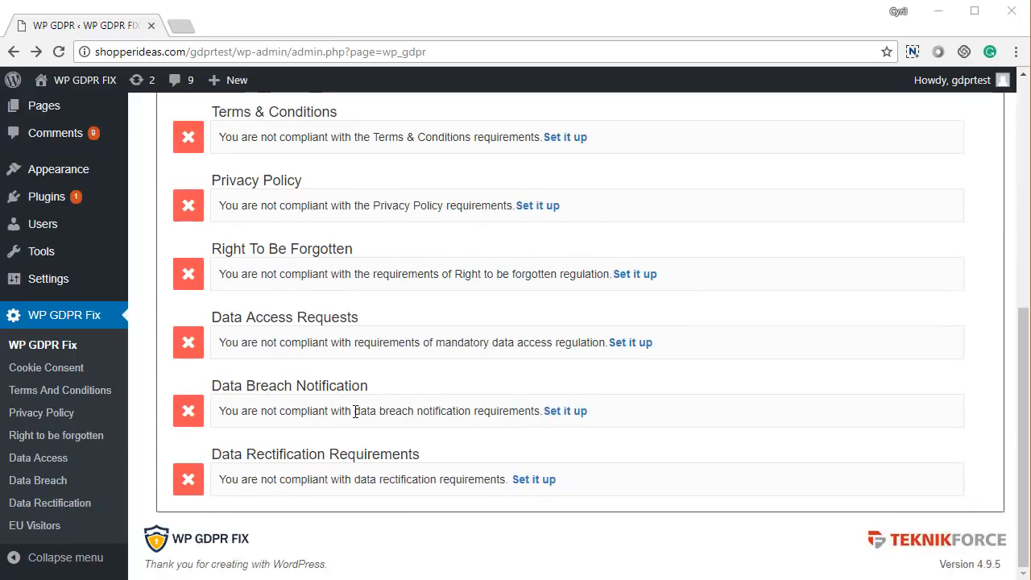
pyautogui.moveTo(245, 387); pyautogui.dragTo(388, 410)
pyautogui.click(290, 447)
pyautogui.moveTo(246, 454); pyautogui.dragTo(421, 466)
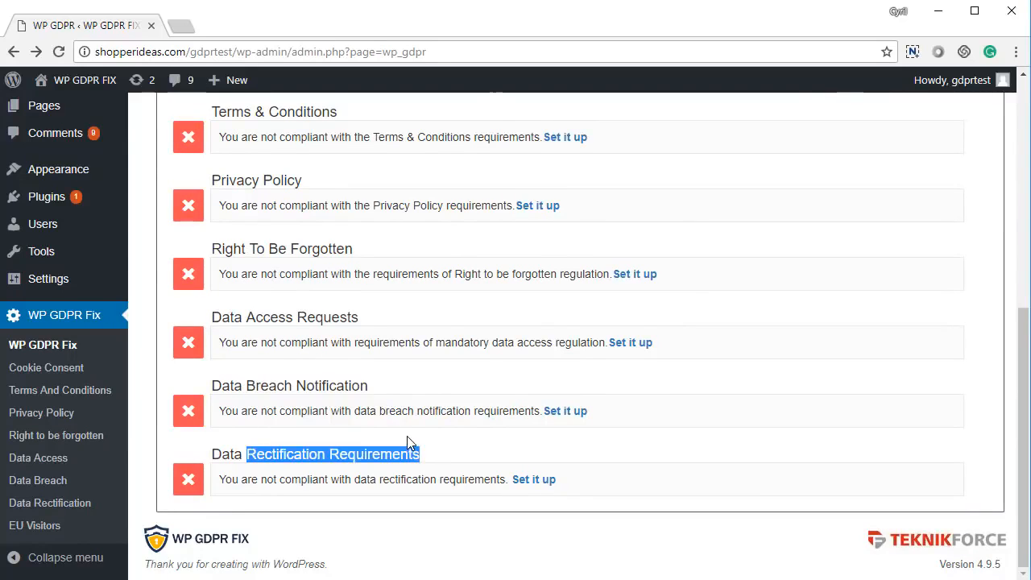
pyautogui.scroll(3, 407, 436)
pyautogui.scroll(2, 407, 439)
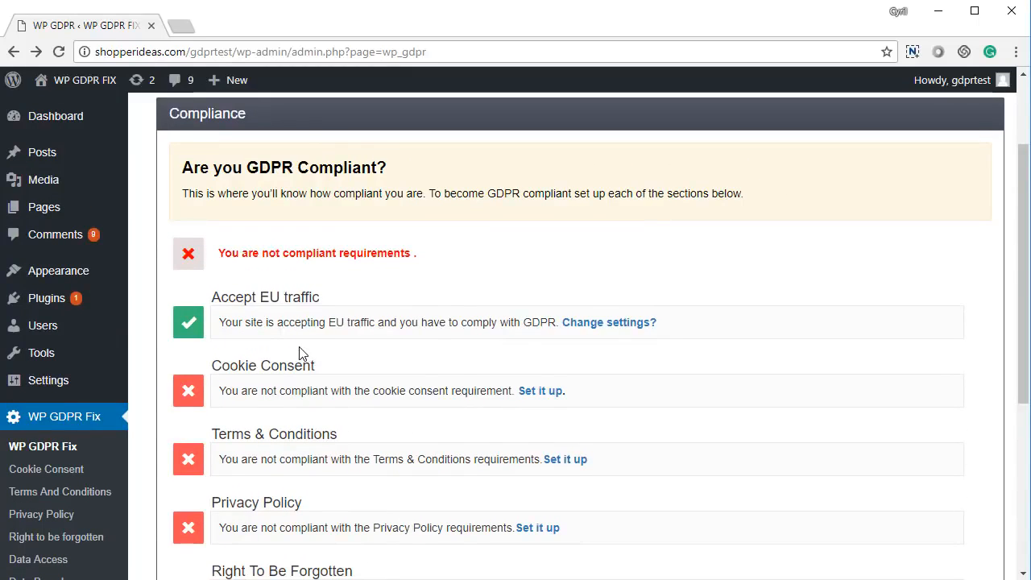
pyautogui.scroll(1, 241, 369)
pyautogui.moveTo(220, 378); pyautogui.dragTo(309, 378)
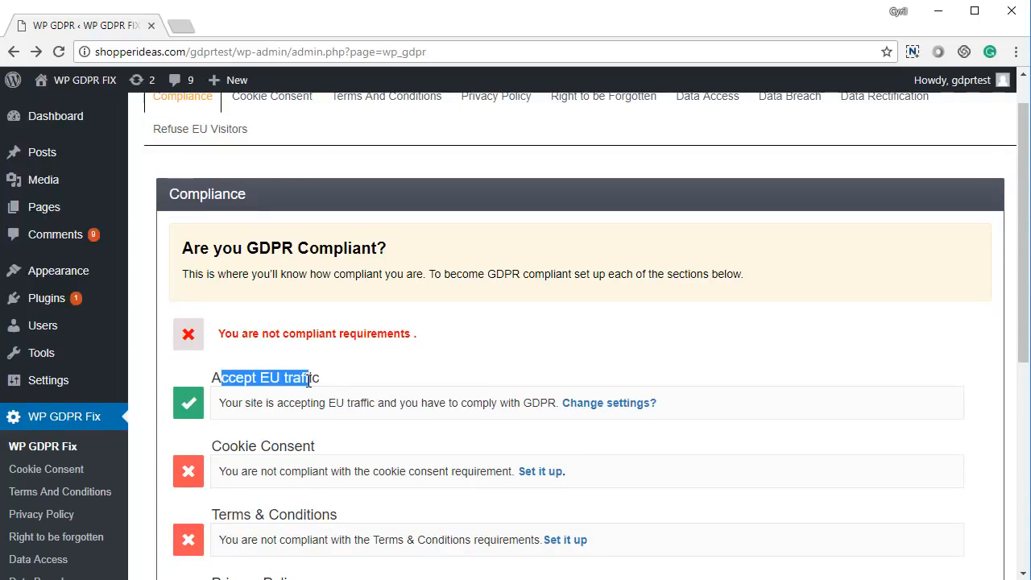
pyautogui.click(308, 379)
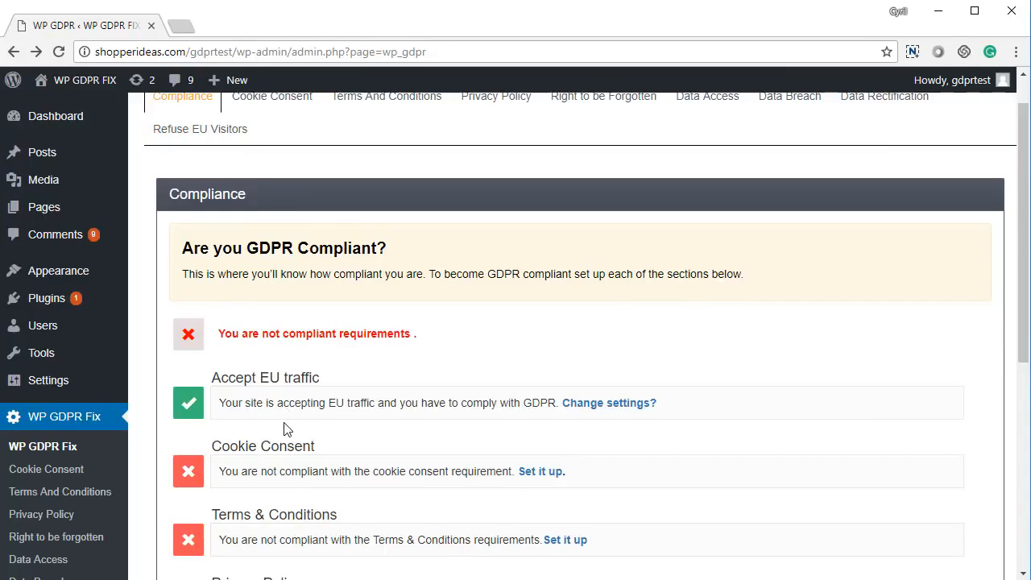
pyautogui.scroll(1, 290, 435)
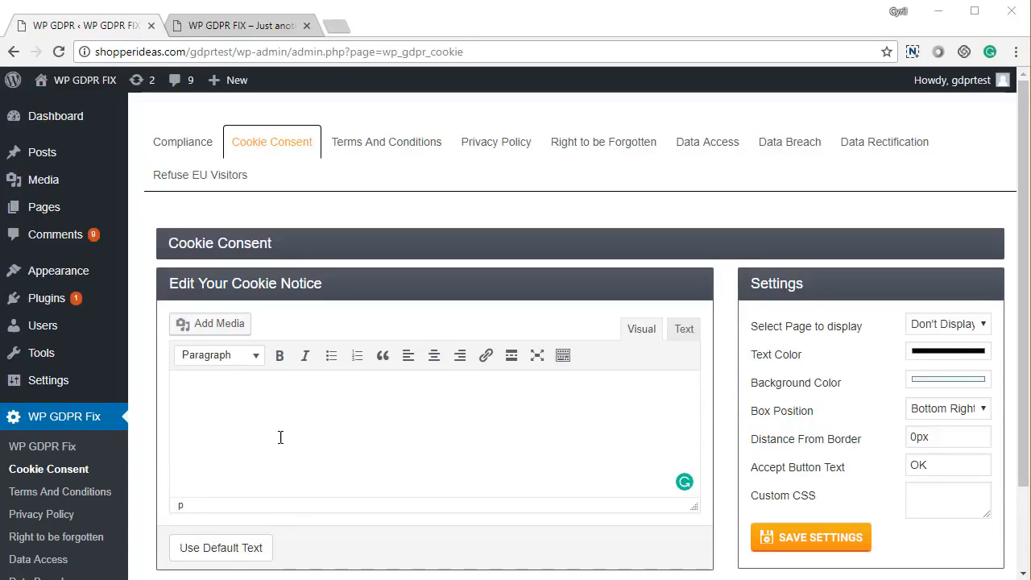
# - Inspect the cookie notice's display page, text color and box position options on the Cookie Consent page without changing them
pyautogui.scroll(-2, 362, 398)
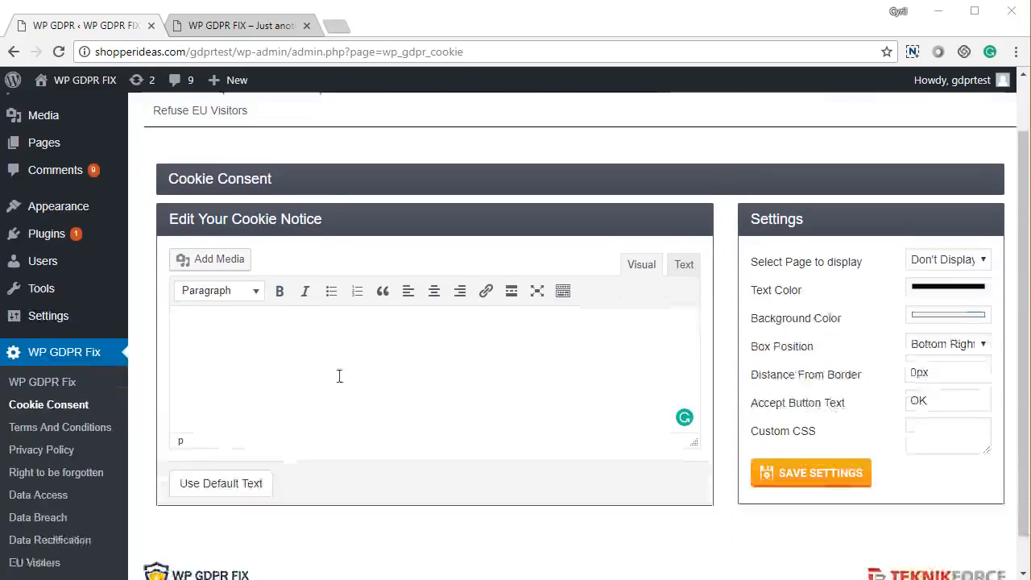
pyautogui.click(949, 227)
pyautogui.click(951, 228)
pyautogui.click(948, 253)
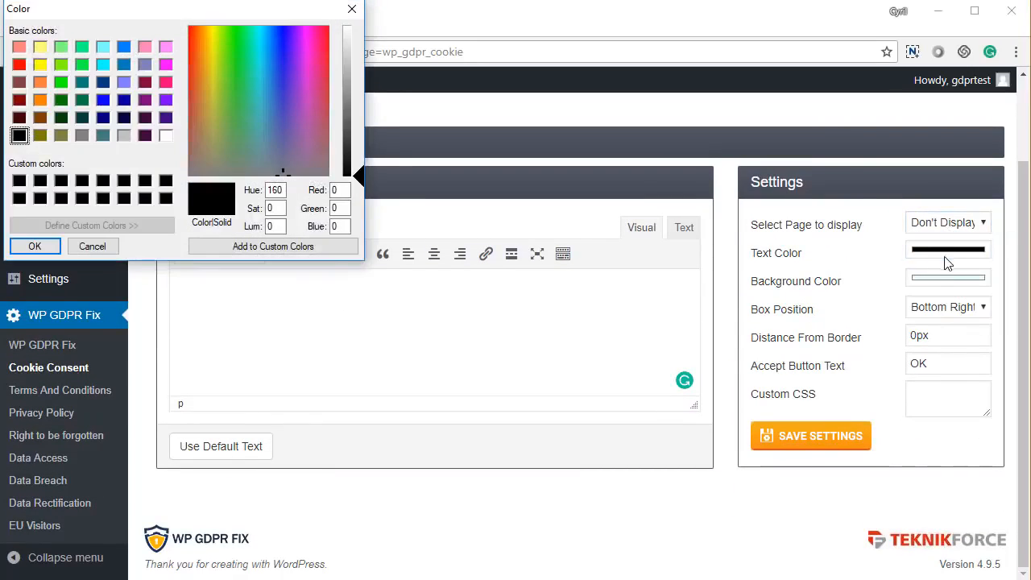
pyautogui.click(352, 10)
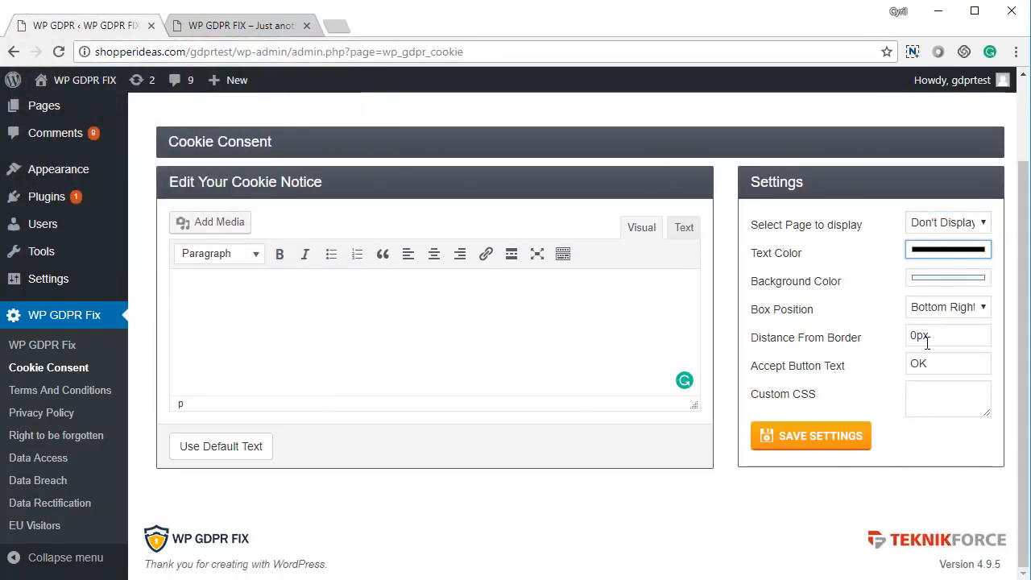
pyautogui.click(937, 314)
pyautogui.click(937, 315)
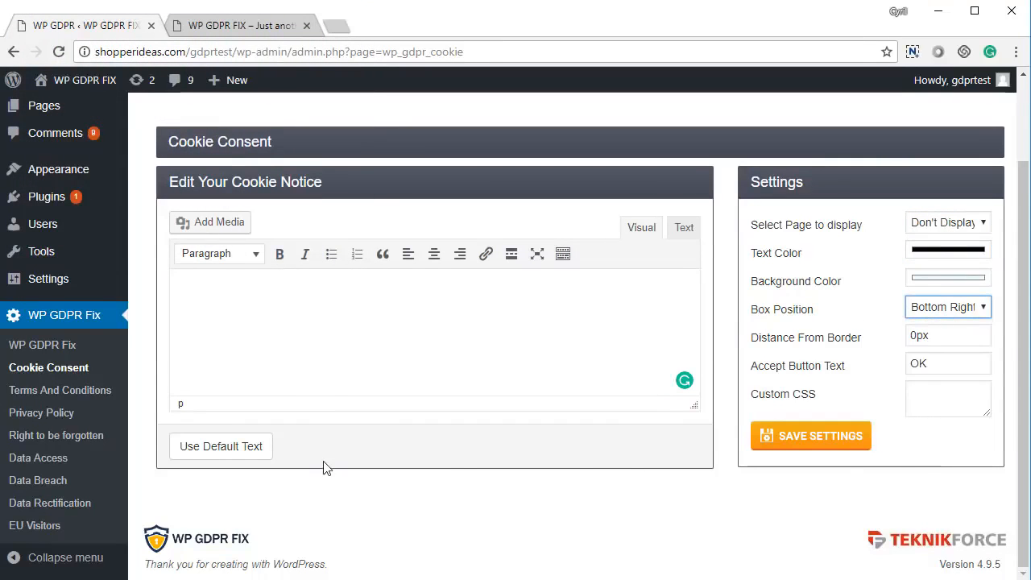
# - Fill the cookie notice with the plugin's default text
pyautogui.click(252, 456)
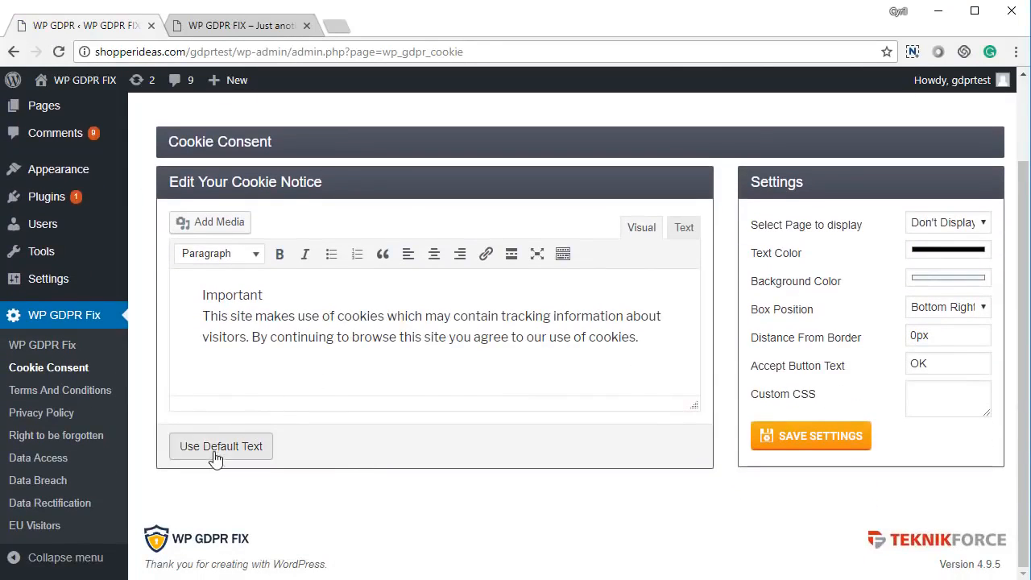
pyautogui.moveTo(221, 316); pyautogui.dragTo(348, 337)
pyautogui.click(348, 337)
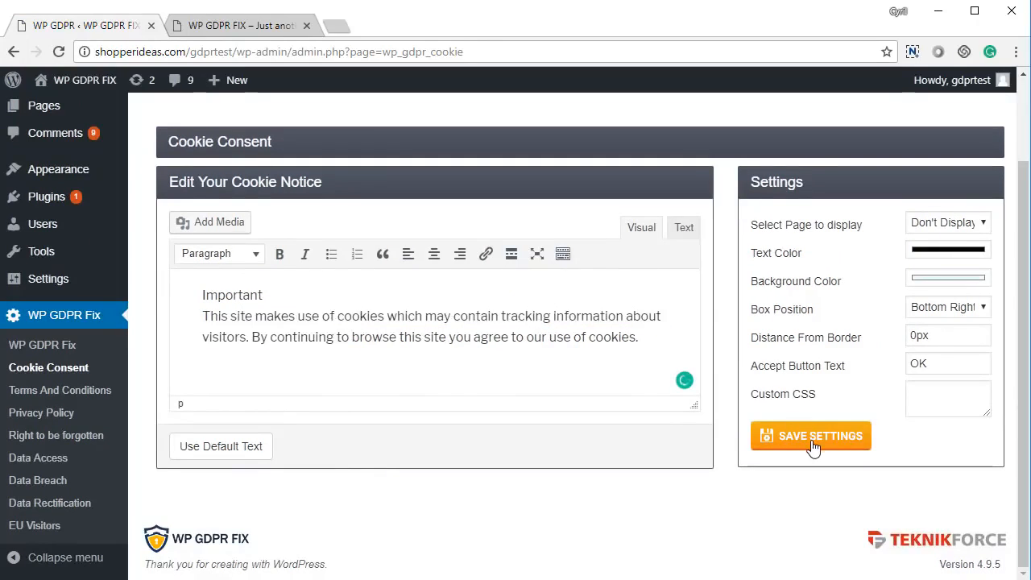
# - Set the cookie notice to display on All Pages and save the cookie consent settings
pyautogui.click(946, 223)
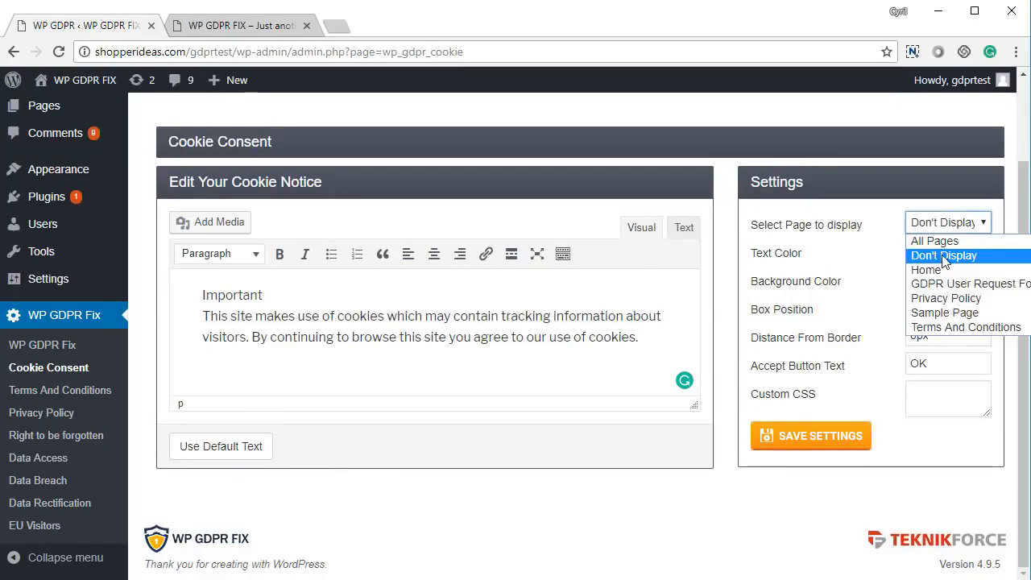
pyautogui.click(915, 239)
pyautogui.click(797, 444)
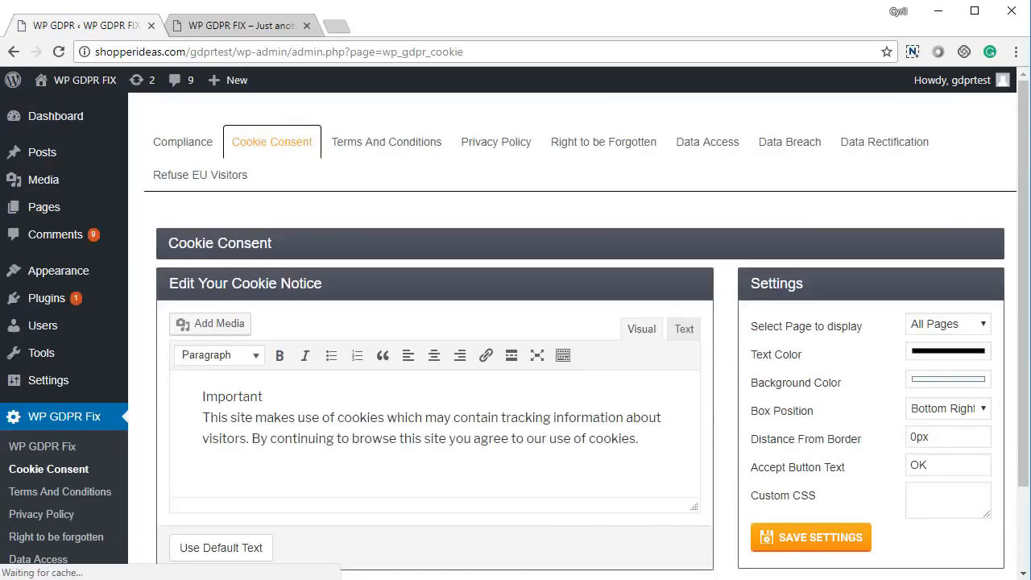
# - Read and accept the cookie notice on the live site, and return to the WP GDPR Fix settings
pyautogui.hotkey('ctrl', 'Tab')
pyautogui.moveTo(601, 487); pyautogui.dragTo(687, 516)
pyautogui.click(688, 515)
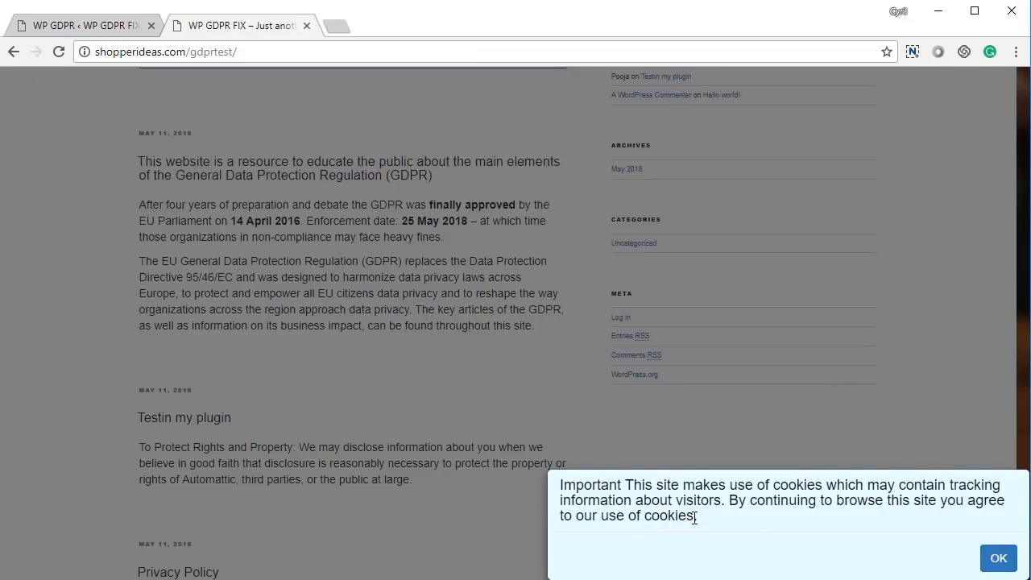
pyautogui.tripleClick(713, 518)
pyautogui.click(718, 521)
pyautogui.click(998, 559)
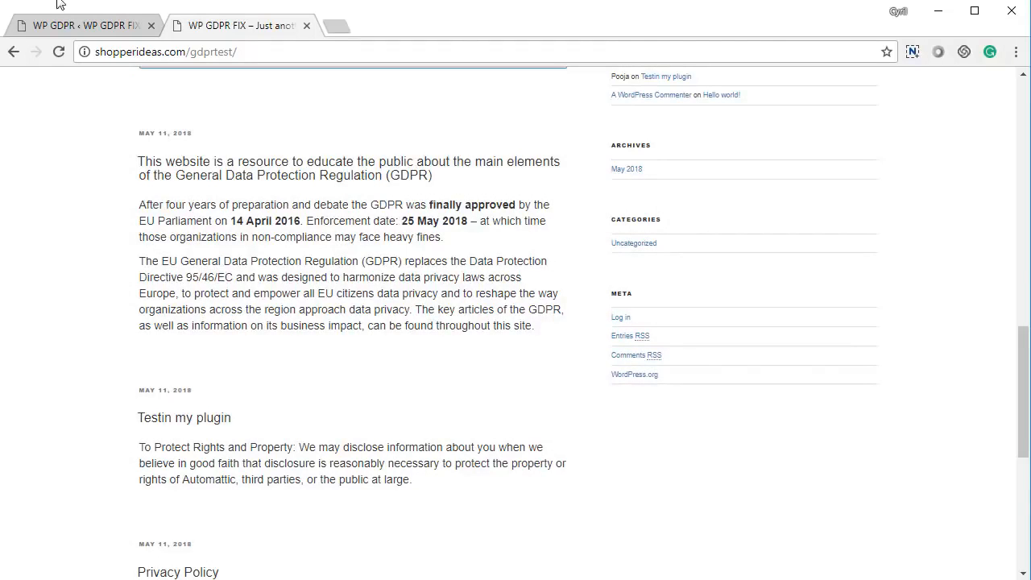
pyautogui.click(80, 25)
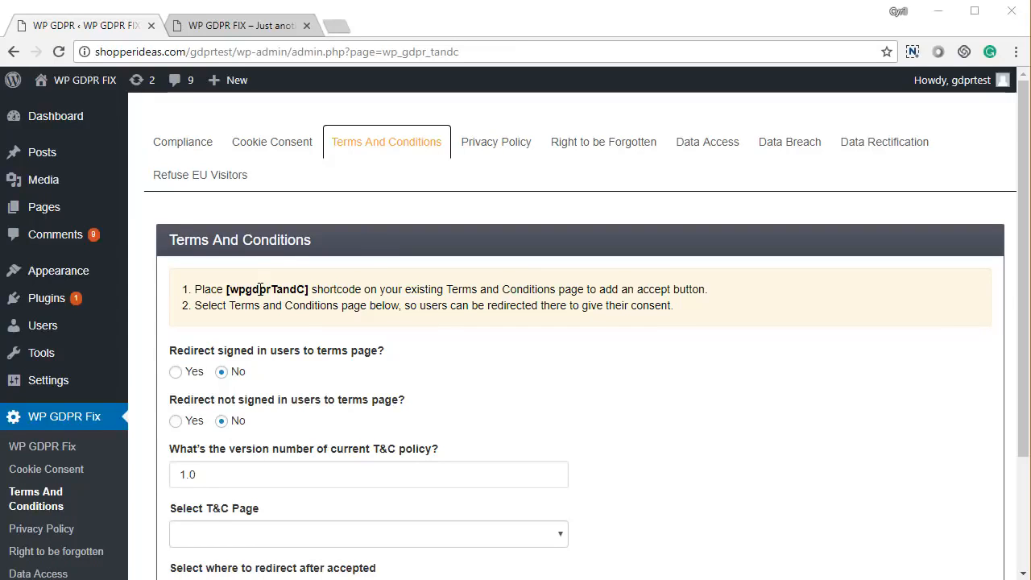
# - Examine the shortcode instructions, the user redirect options and the policy version number on the Terms And Conditions page
pyautogui.scroll(-1, 348, 355)
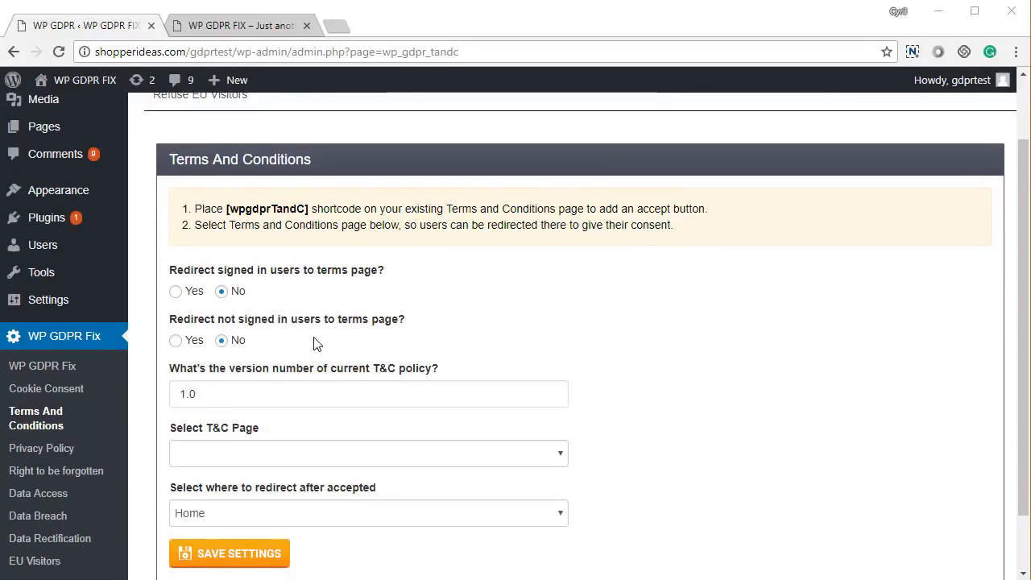
pyautogui.scroll(-1, 317, 340)
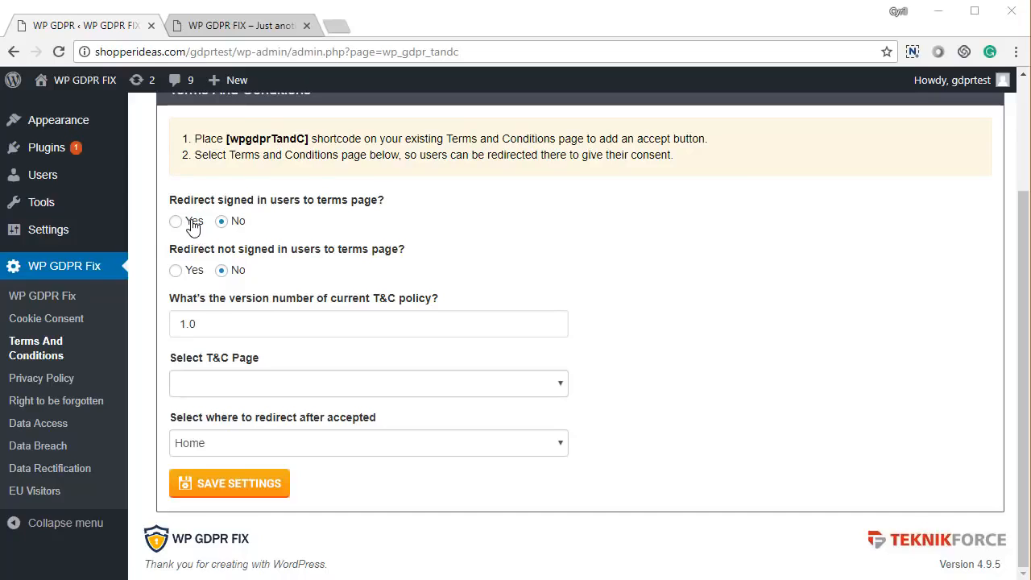
pyautogui.moveTo(226, 200); pyautogui.dragTo(308, 203)
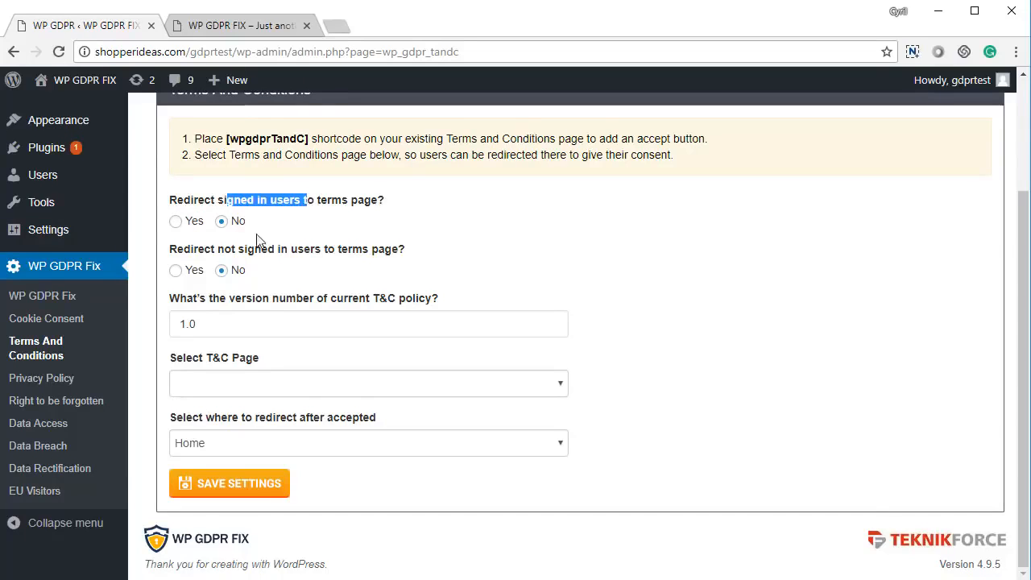
pyautogui.moveTo(198, 249); pyautogui.dragTo(298, 252)
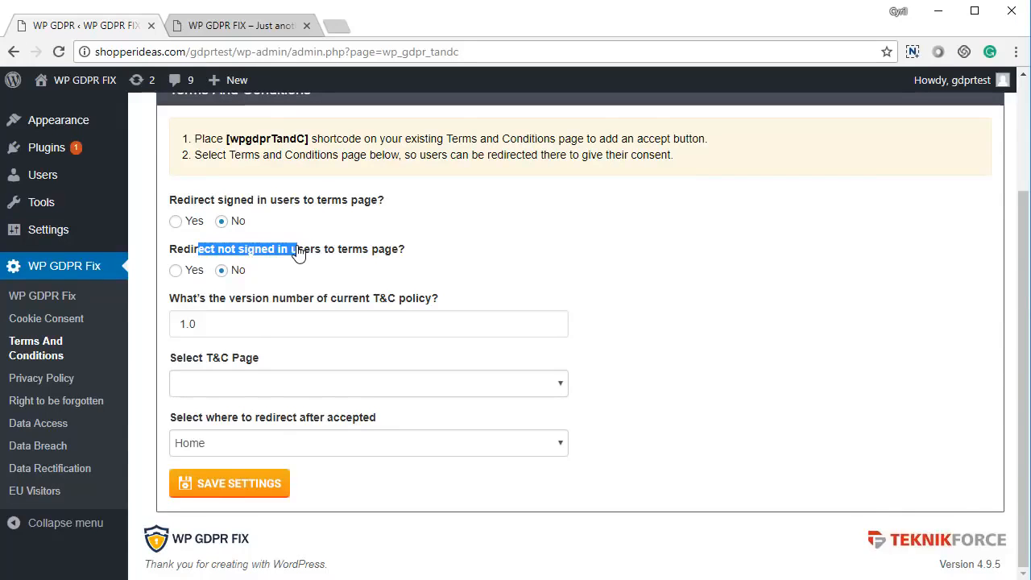
pyautogui.moveTo(245, 331); pyautogui.dragTo(172, 343)
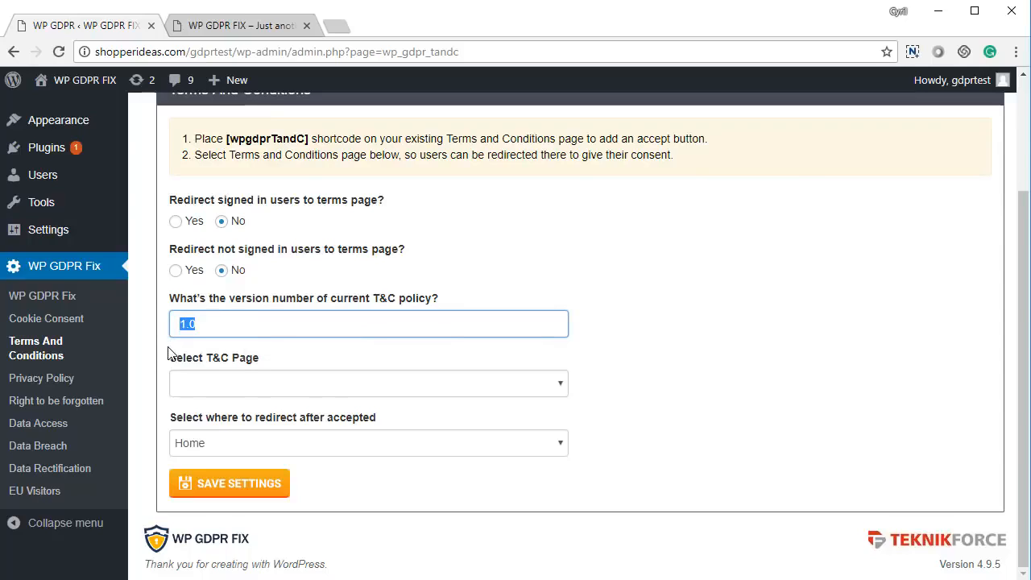
pyautogui.click(204, 326)
# - Select Terms And Conditions as the T&C page, keep Home as the redirect after acceptance, and save the settings
pyautogui.click(224, 386)
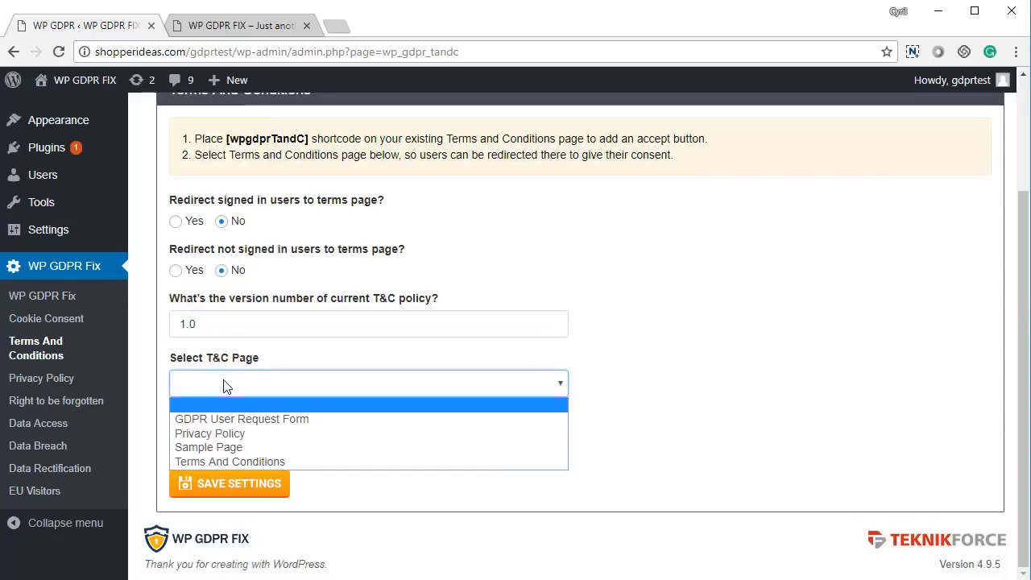
pyautogui.click(234, 462)
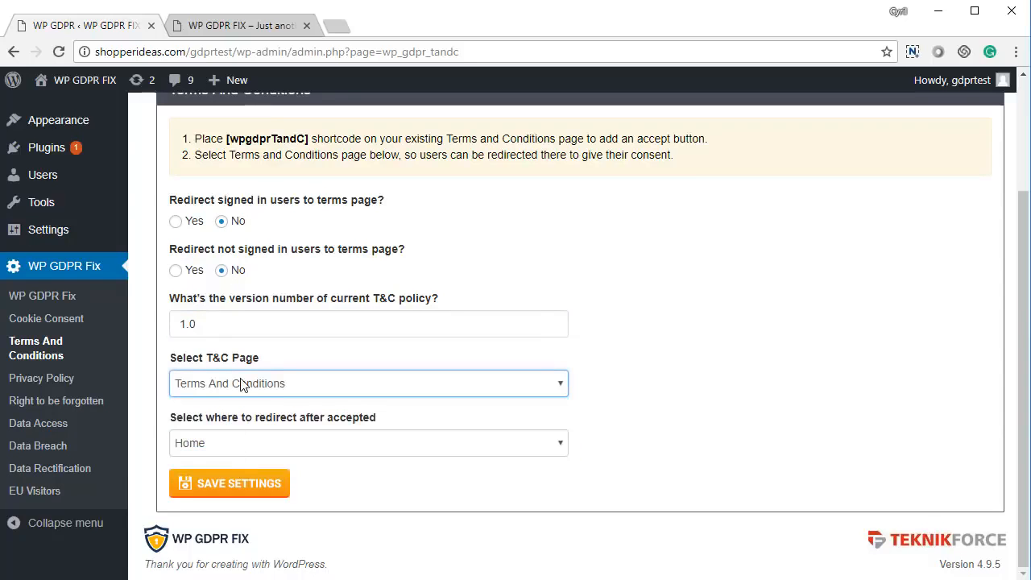
pyautogui.click(254, 448)
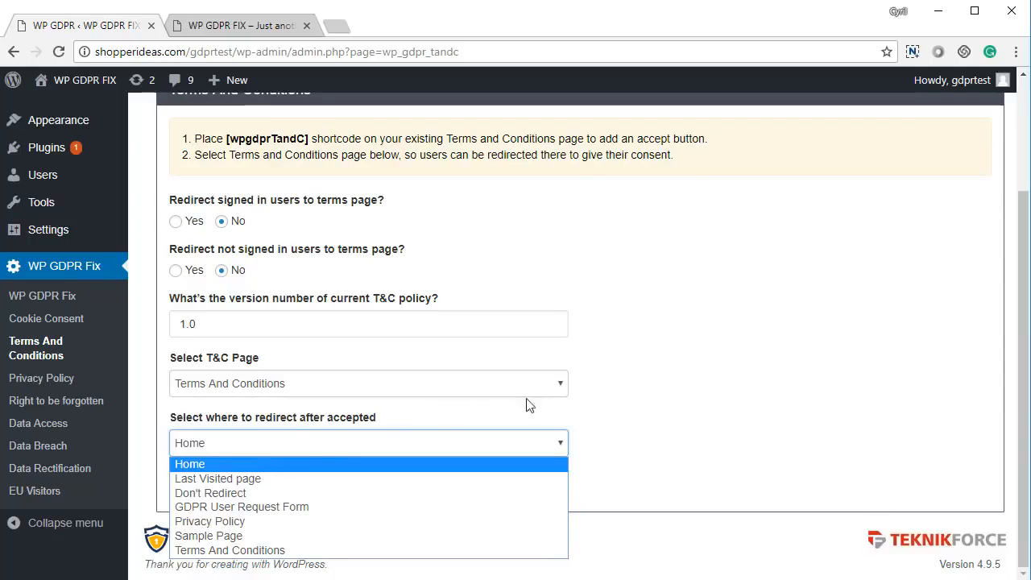
pyautogui.click(712, 401)
pyautogui.click(251, 484)
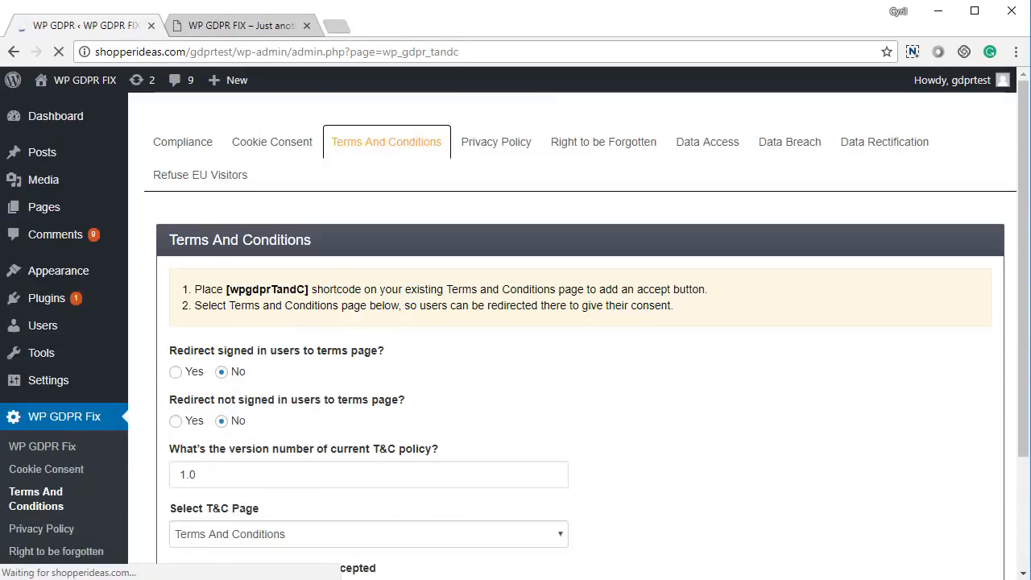
# - Review the Compliance page to check Cookie Consent and Terms & Conditions and identify which requirements still need setting up
pyautogui.scroll(-3, 355, 446)
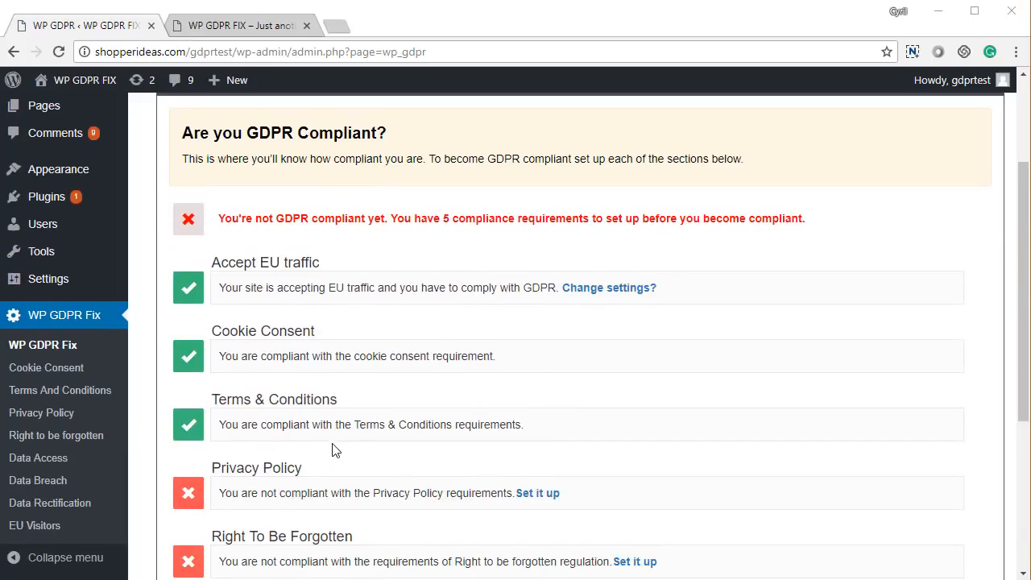
pyautogui.moveTo(238, 250); pyautogui.dragTo(322, 274)
pyautogui.click(239, 322)
pyautogui.moveTo(219, 319); pyautogui.dragTo(329, 322)
pyautogui.click(329, 322)
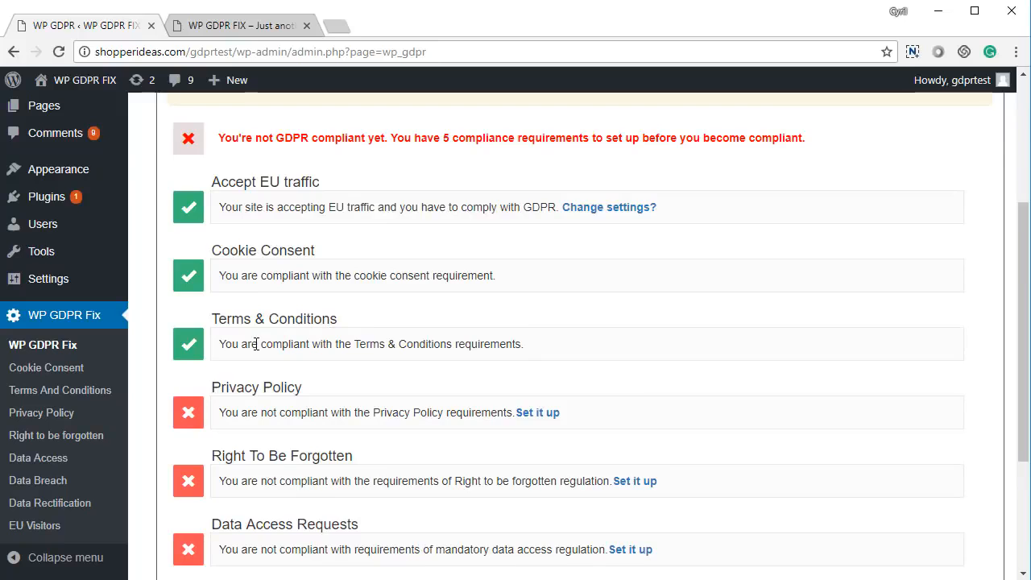
pyautogui.scroll(-2, 253, 364)
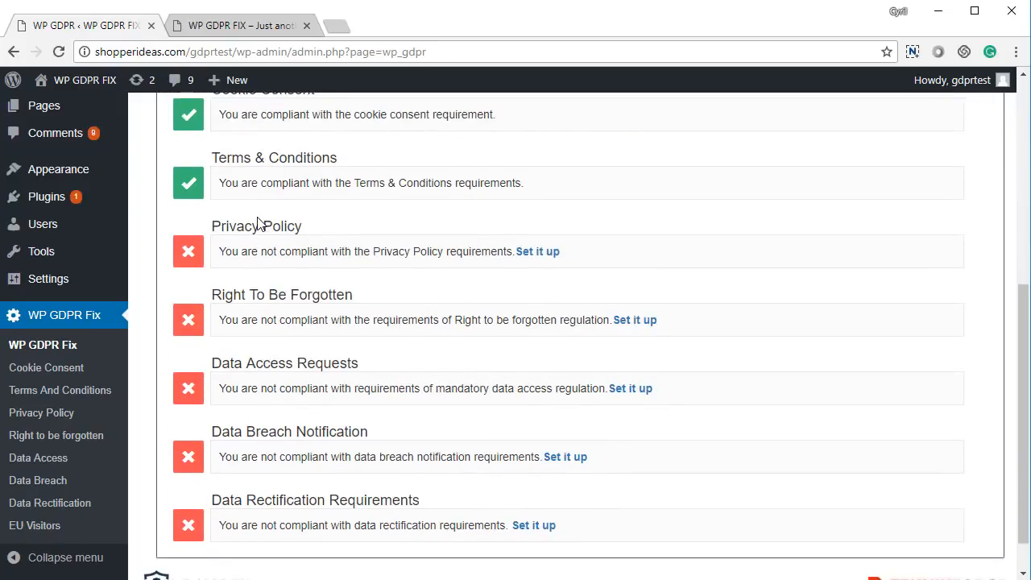
pyautogui.scroll(-1, 265, 338)
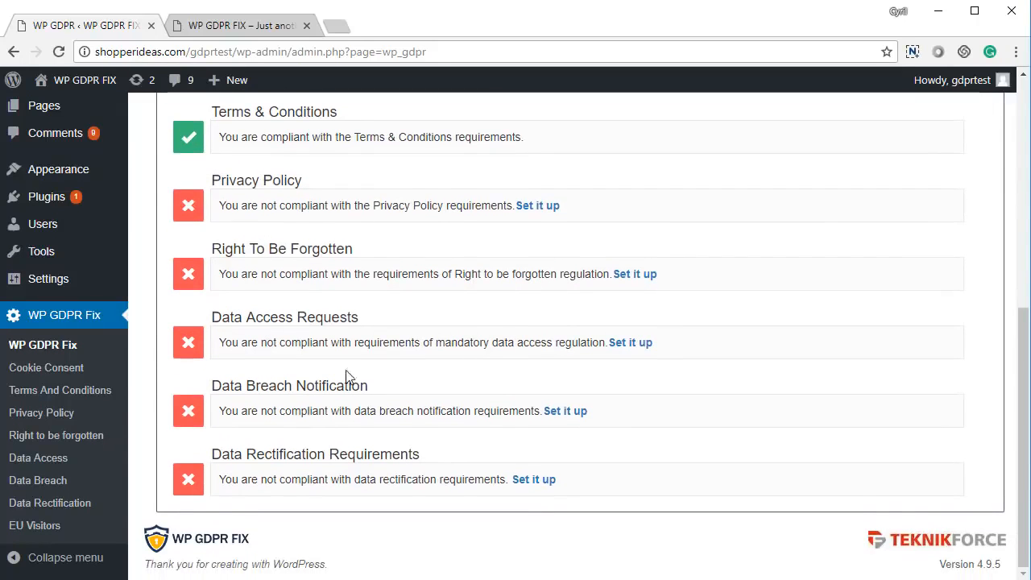
pyautogui.scroll(1, 342, 509)
pyautogui.scroll(-1, 341, 510)
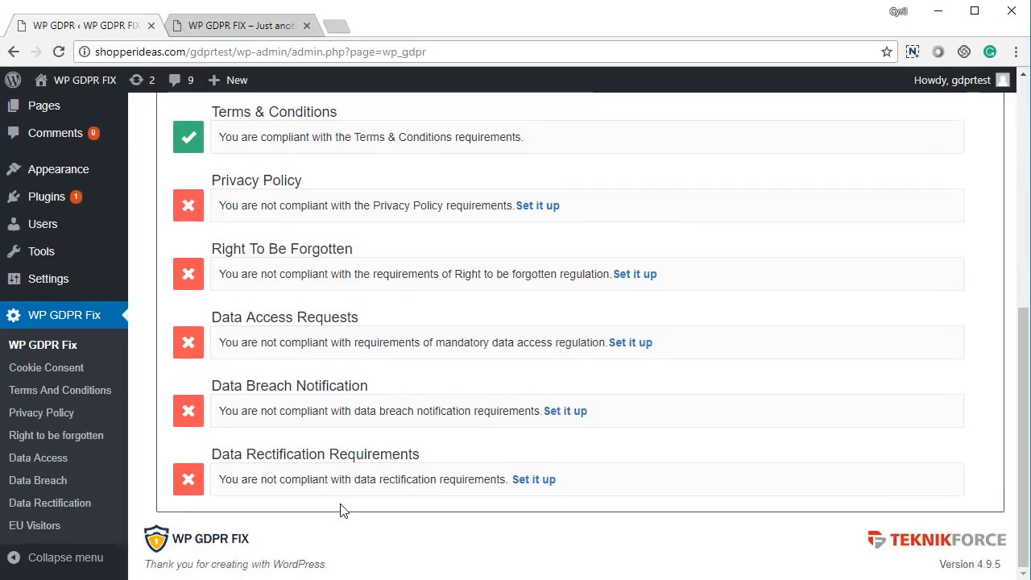
# - Review the overall GDPR status and the list of requirements on the Compliance page
pyautogui.scroll(3, 325, 481)
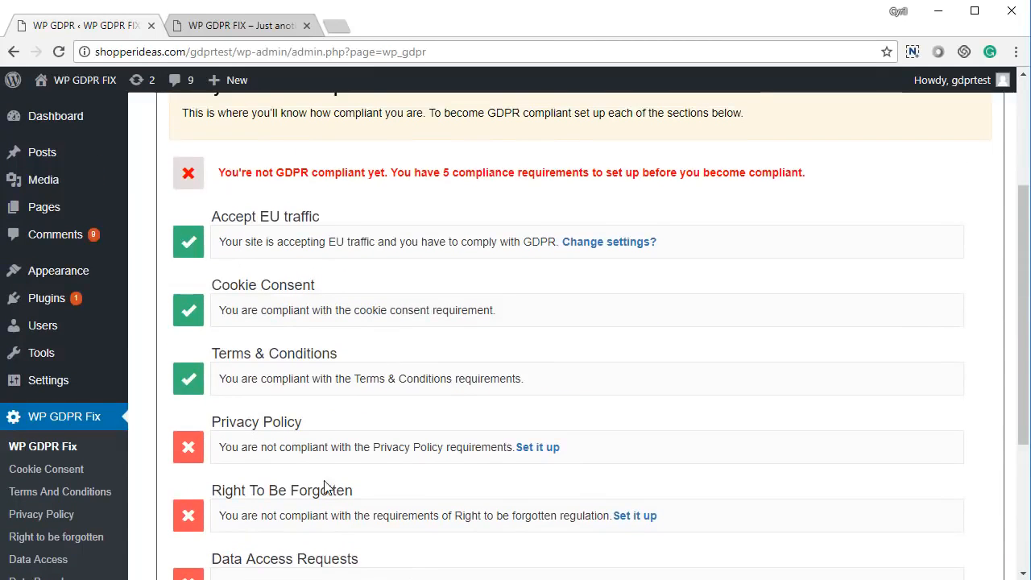
pyautogui.scroll(2, 325, 487)
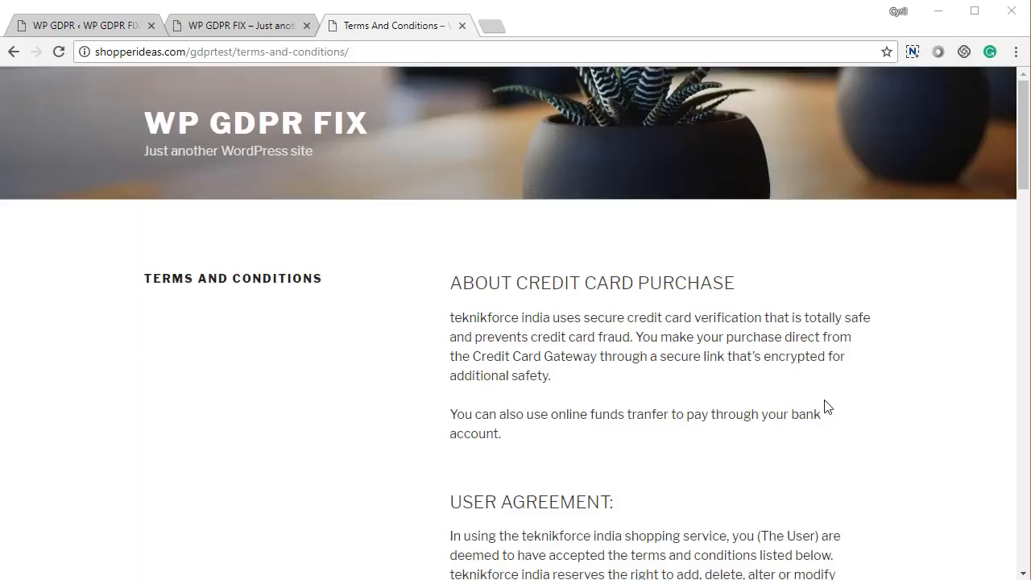
pyautogui.scroll(-4, 805, 406)
pyautogui.scroll(4, 733, 407)
# - Read through the live Terms And Conditions page and check the box accepting the terms
pyautogui.scroll(-14, 739, 403)
pyautogui.scroll(-9, 804, 401)
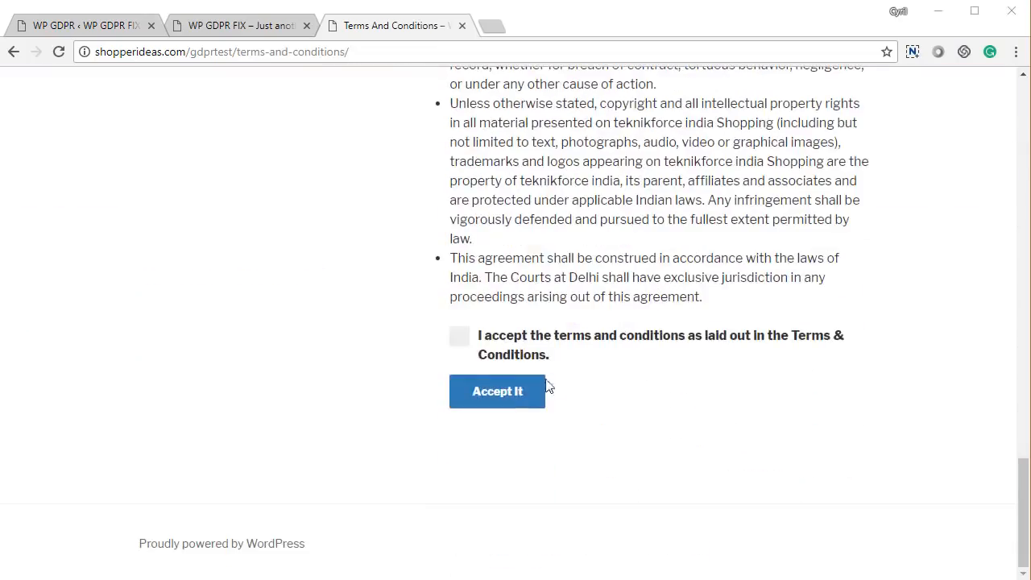
pyautogui.click(466, 341)
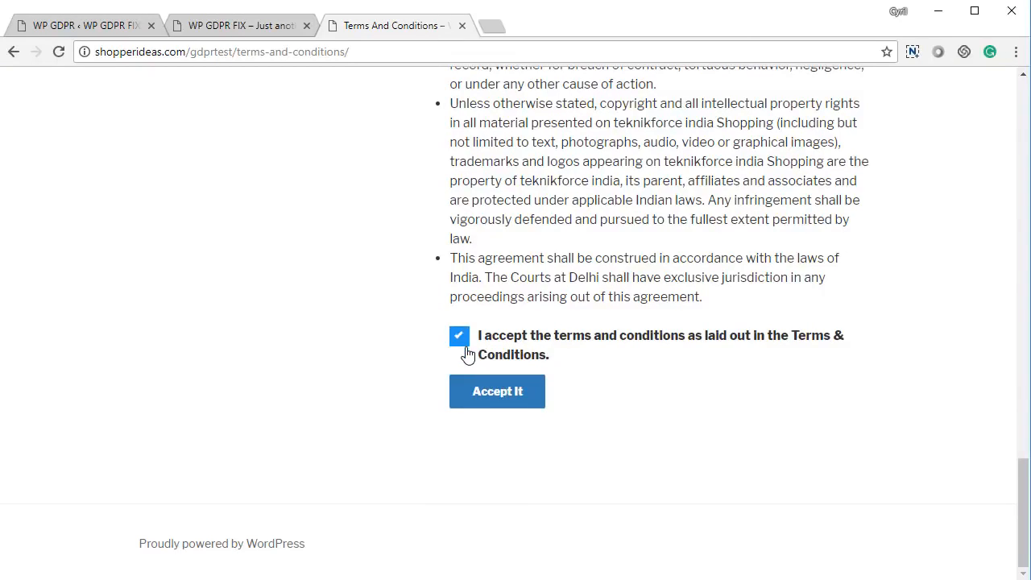
# - Return to the WP GDPR Fix settings and examine the Terms And Conditions redirect options
pyautogui.click(267, 31)
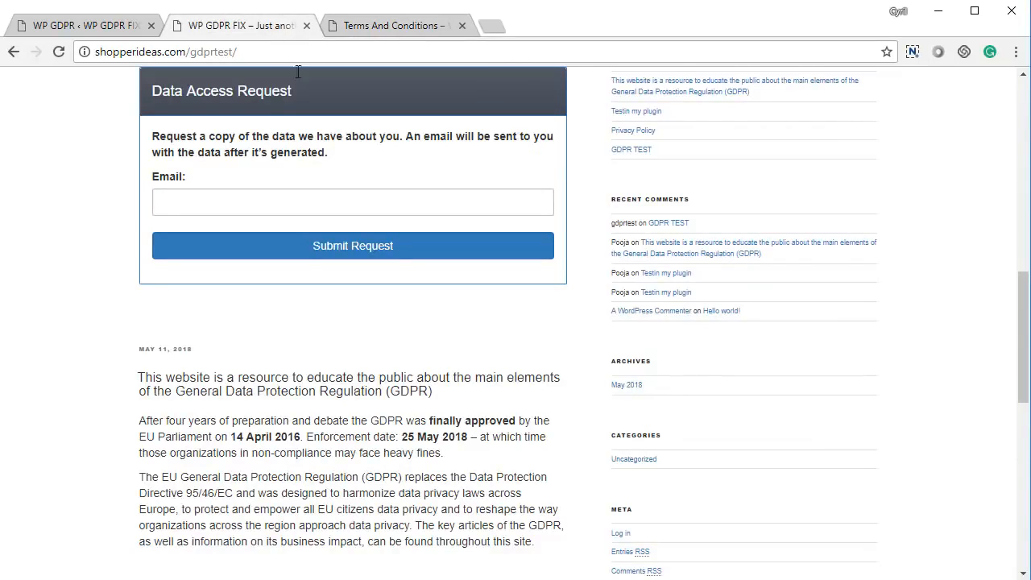
pyautogui.click(354, 25)
pyautogui.click(67, 26)
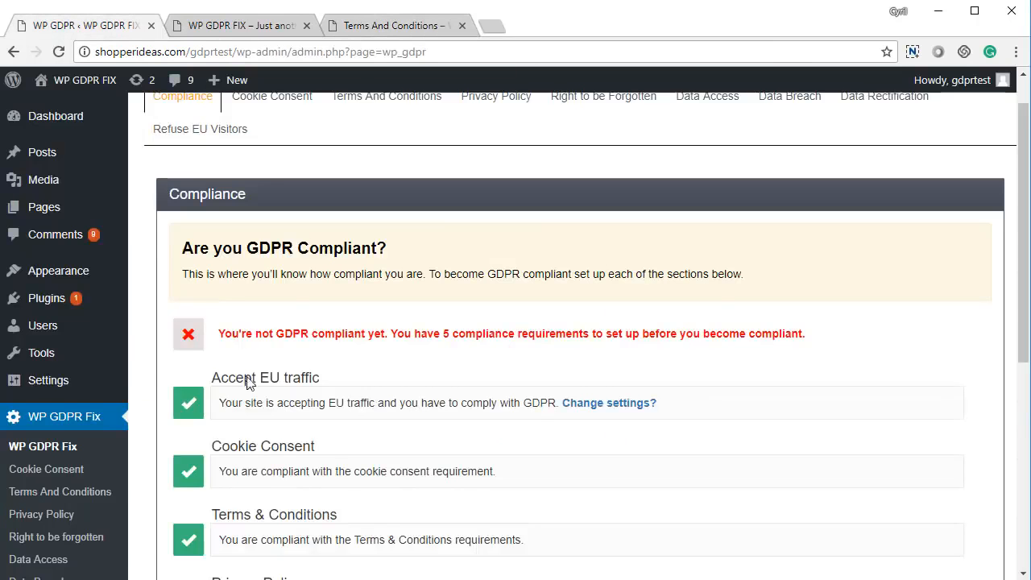
pyautogui.scroll(-3, 249, 385)
pyautogui.scroll(4, 249, 391)
pyautogui.click(365, 149)
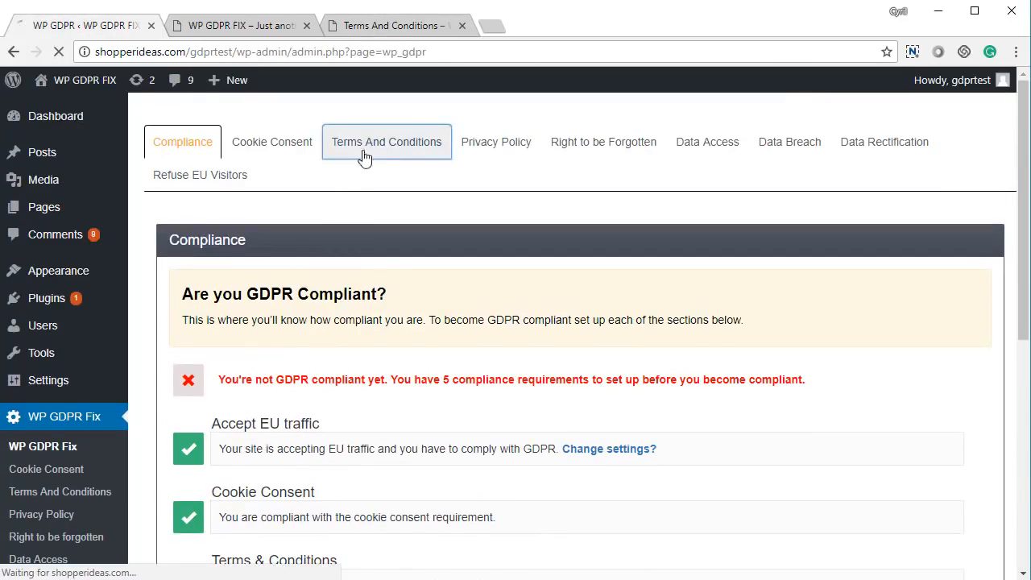
pyautogui.scroll(-3, 392, 279)
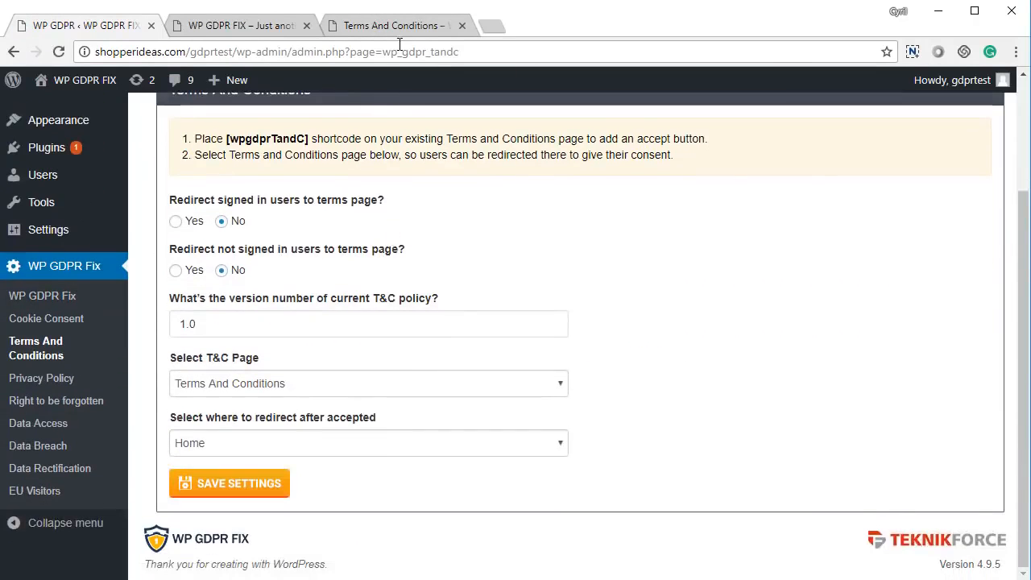
# - Submit the acceptance on the live Terms And Conditions page and view the home page it redirects to
pyautogui.click(398, 28)
pyautogui.scroll(5, 559, 361)
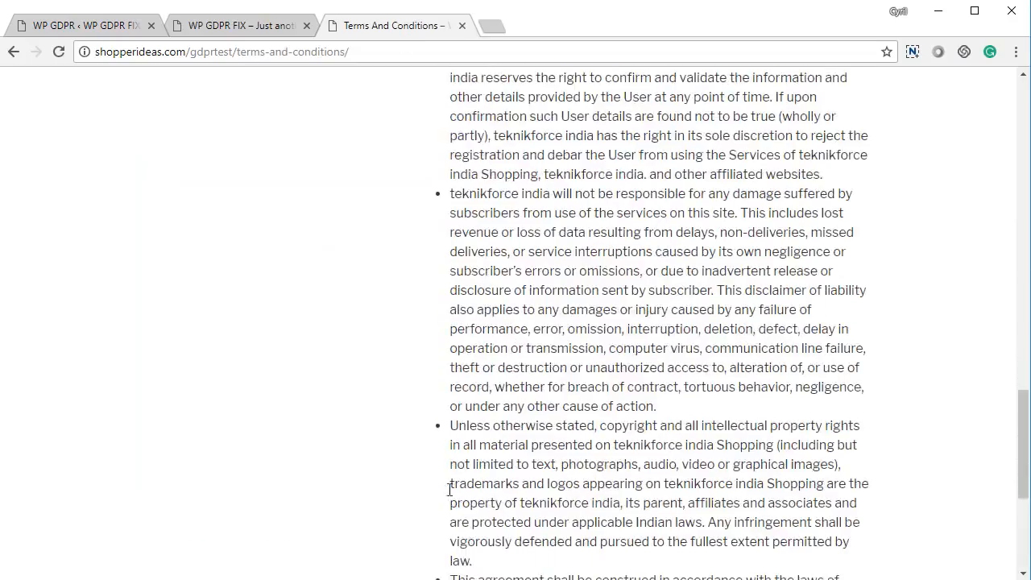
pyautogui.scroll(-4, 461, 485)
pyautogui.click(515, 394)
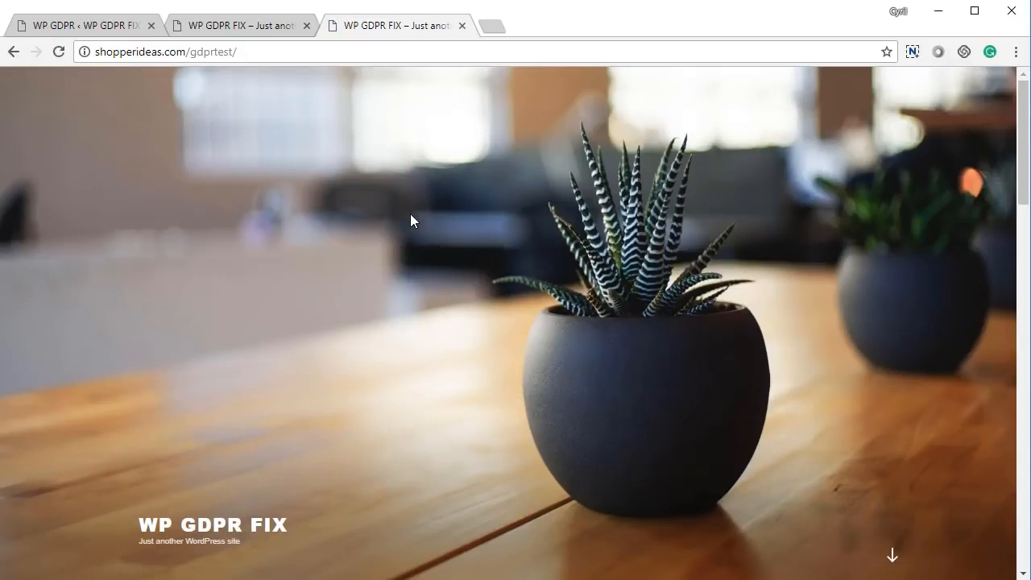
pyautogui.scroll(-4, 410, 226)
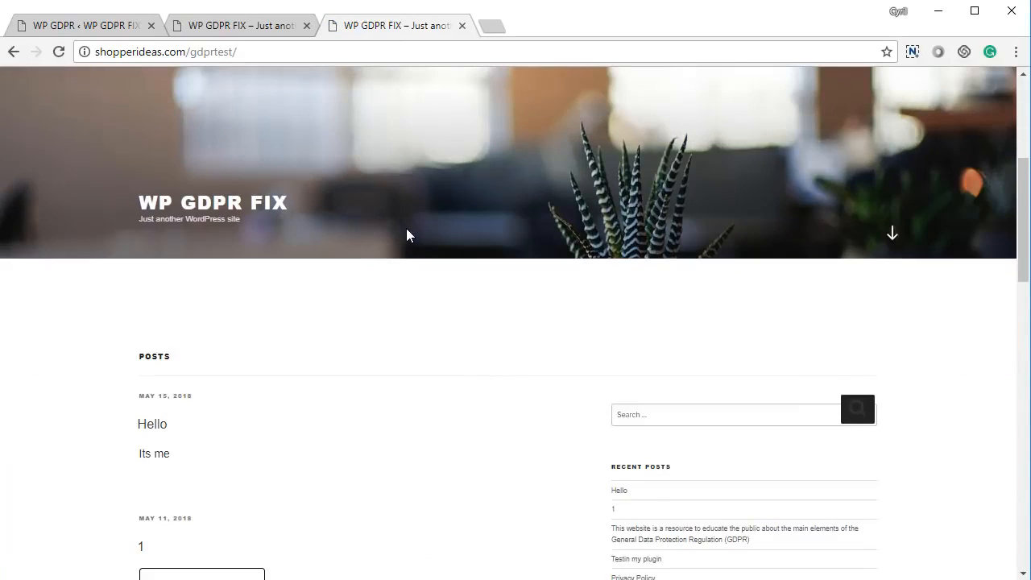
# - Open the plugin's Privacy Policy settings and examine the signed-in and not-signed-in redirect options and the policy version number
pyautogui.click(101, 26)
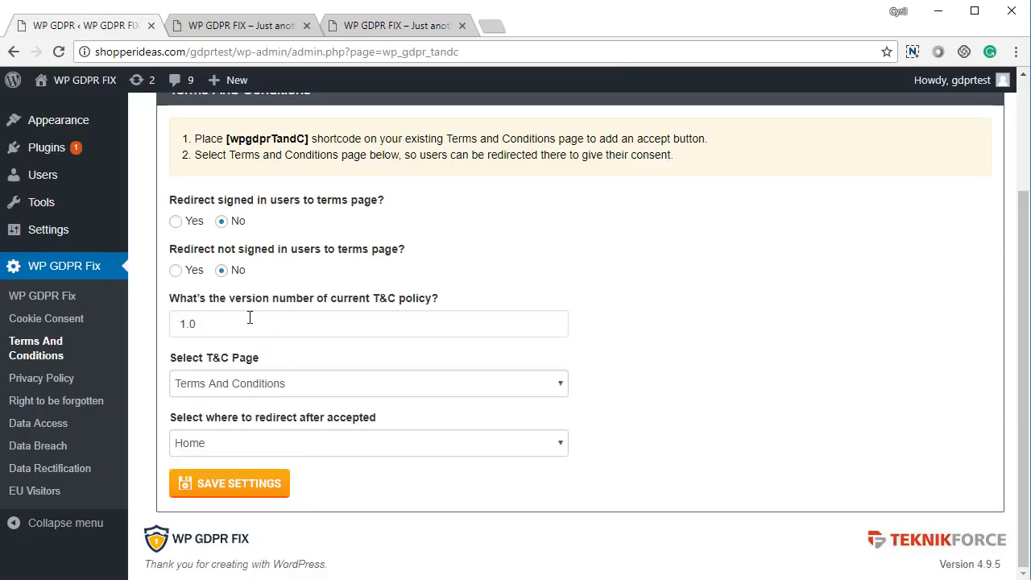
pyautogui.scroll(2, 435, 443)
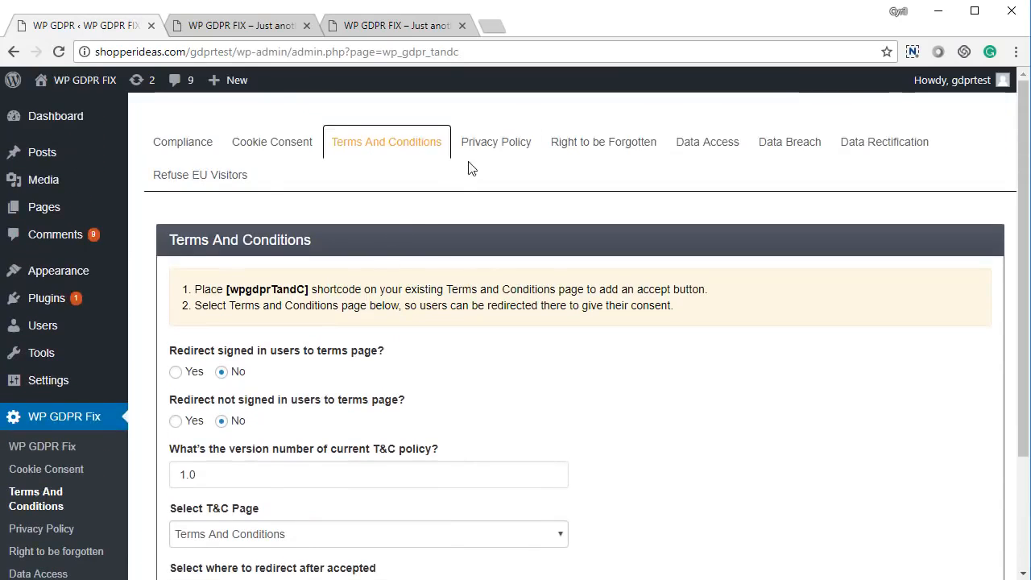
pyautogui.click(484, 146)
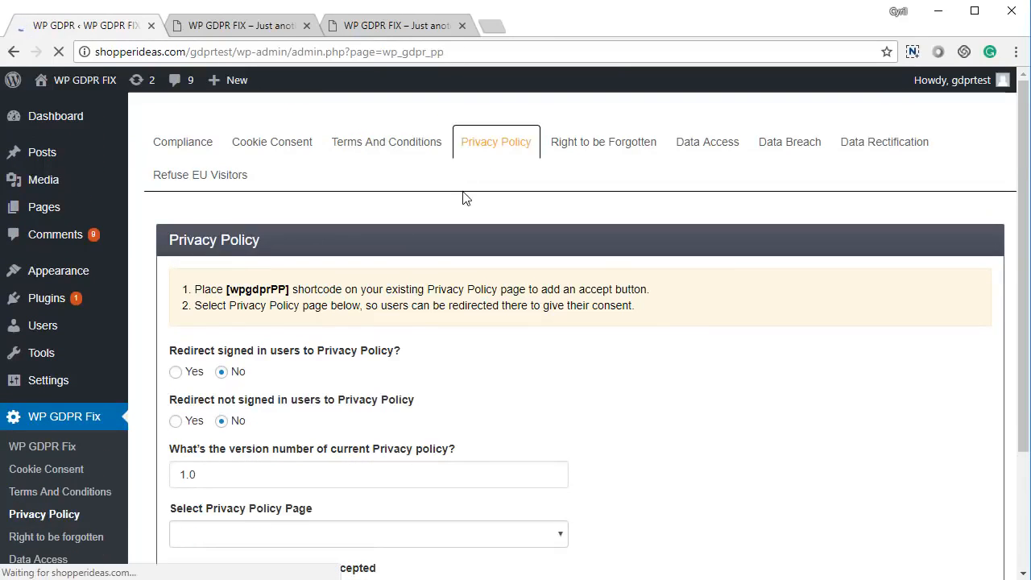
pyautogui.moveTo(225, 352); pyautogui.dragTo(342, 365)
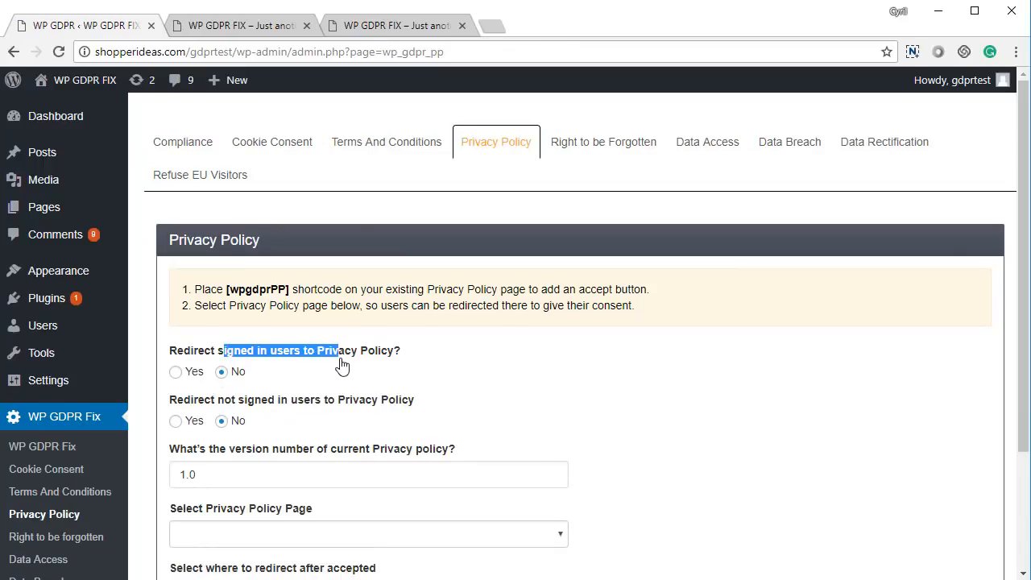
pyautogui.moveTo(211, 401); pyautogui.dragTo(344, 412)
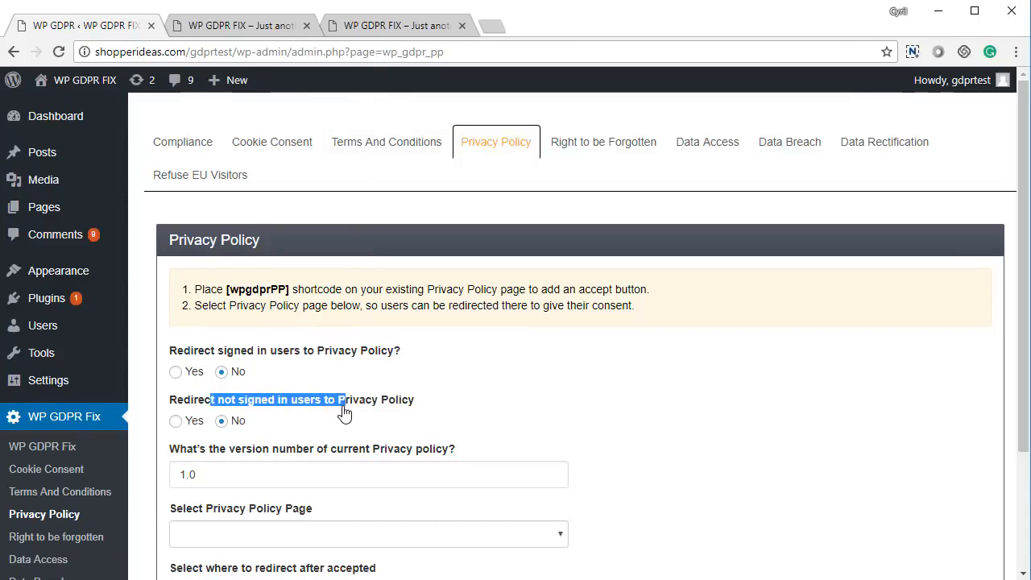
pyautogui.scroll(-3, 342, 425)
pyautogui.doubleClick(253, 324)
pyautogui.click(242, 315)
pyautogui.click(174, 315)
pyautogui.moveTo(186, 316); pyautogui.dragTo(197, 315)
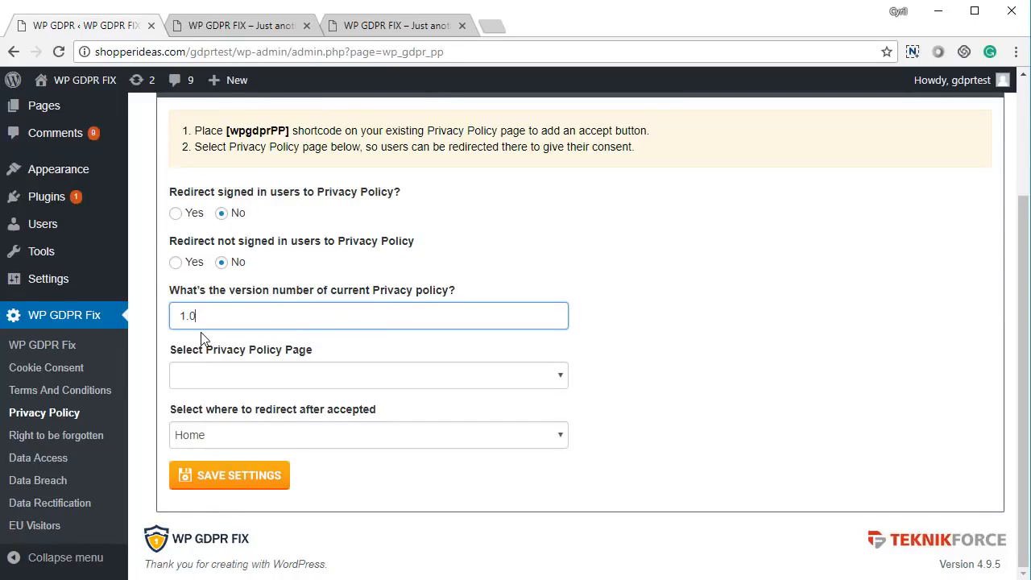
# - Select Privacy Policy as the policy page, keep Home as the redirect after acceptance, and save the settings
pyautogui.click(276, 380)
pyautogui.click(259, 426)
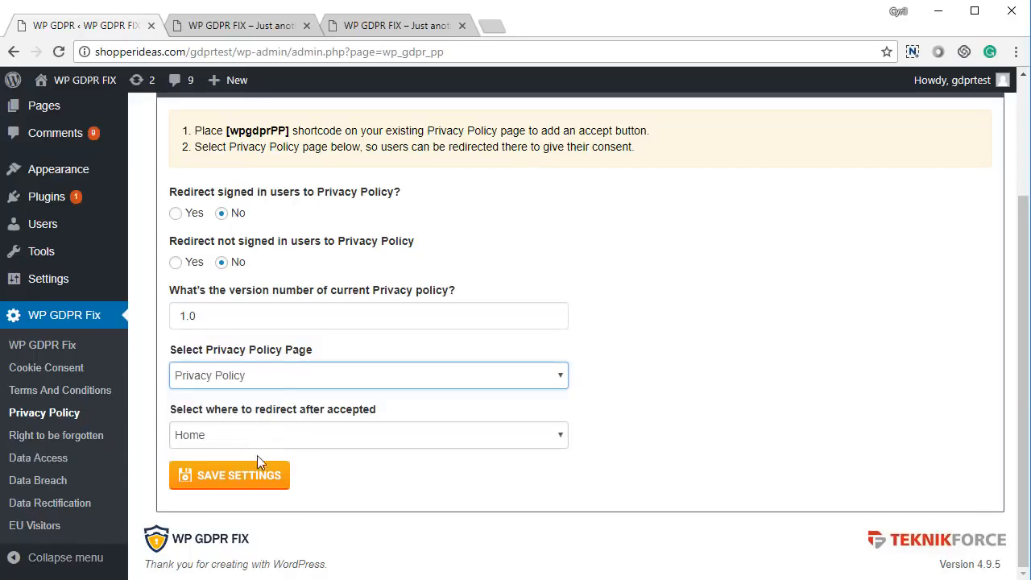
pyautogui.click(253, 445)
pyautogui.click(253, 448)
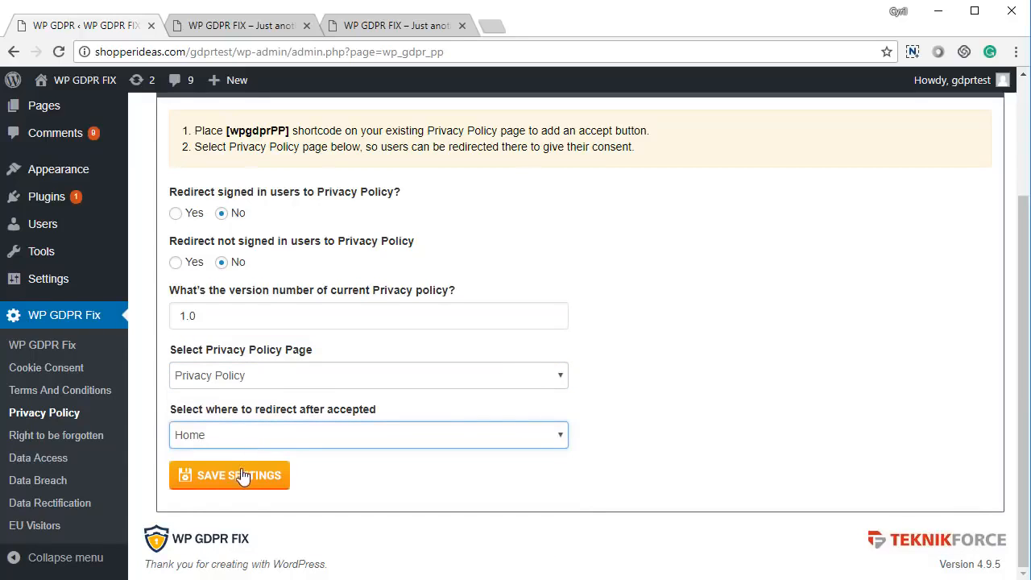
pyautogui.click(239, 482)
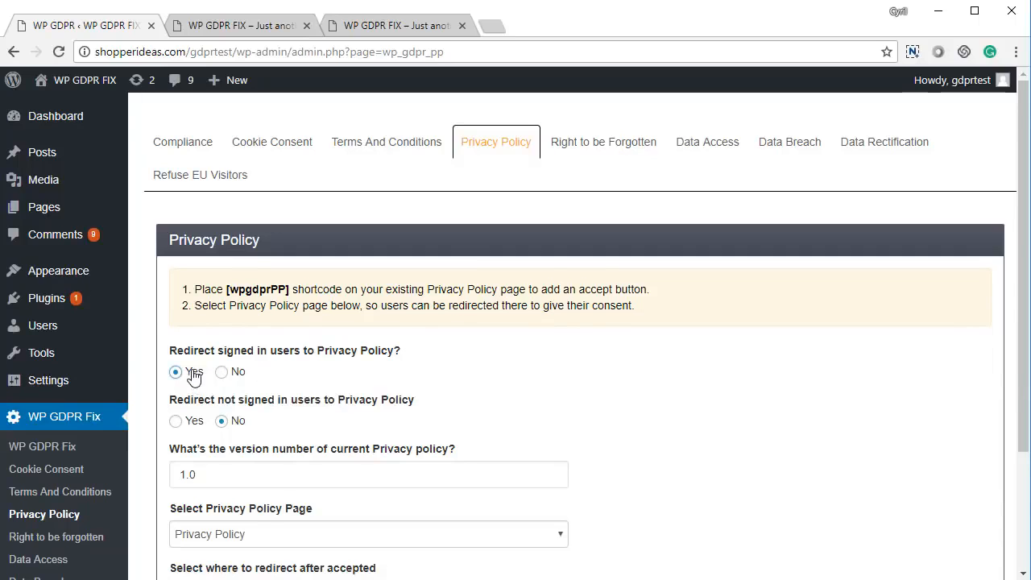
# - Set the Privacy Policy redirect to No for signed-in users and Yes for users not signed in, and save the settings
pyautogui.click(221, 373)
pyautogui.click(182, 422)
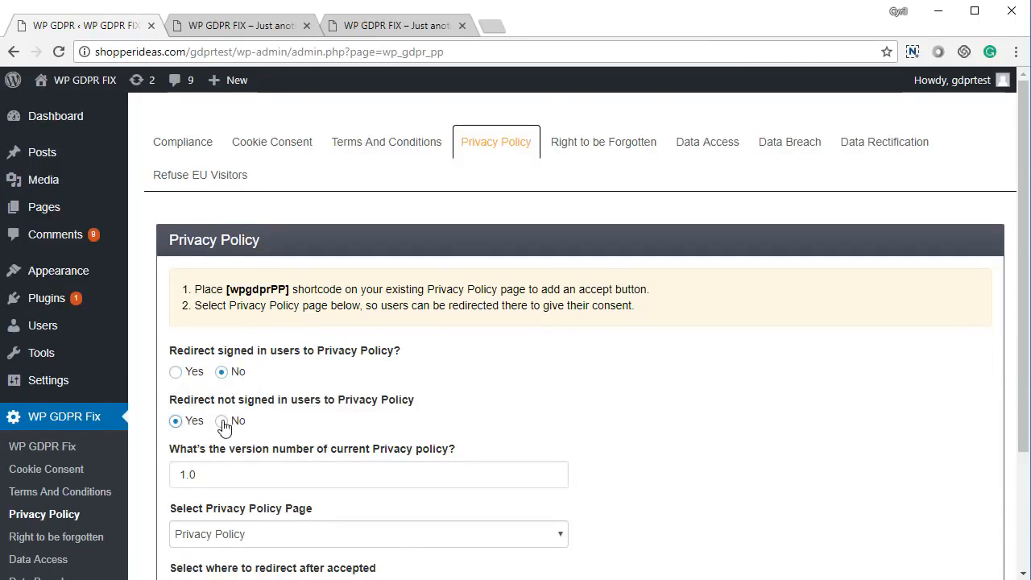
pyautogui.scroll(-2, 225, 439)
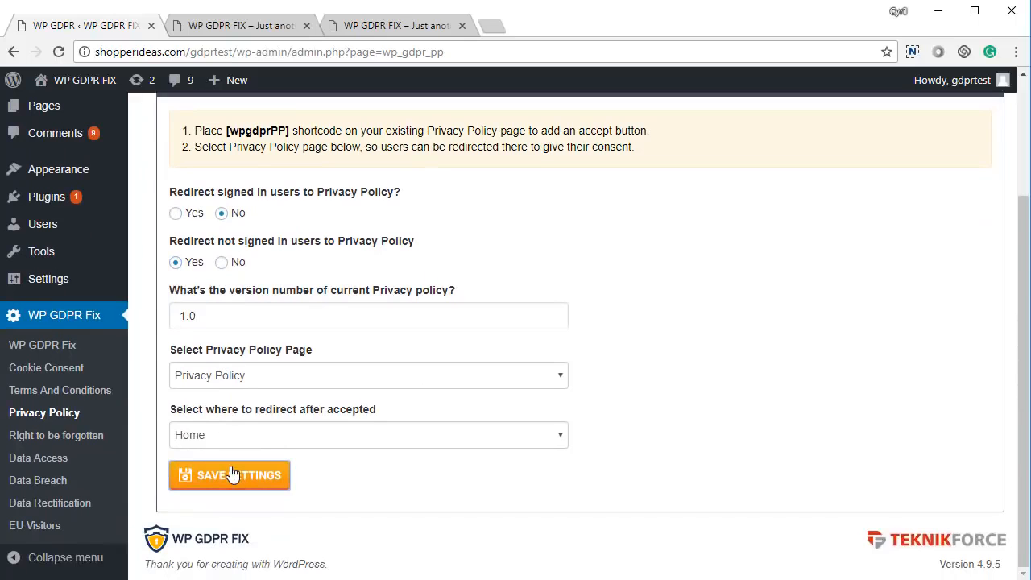
pyautogui.click(231, 474)
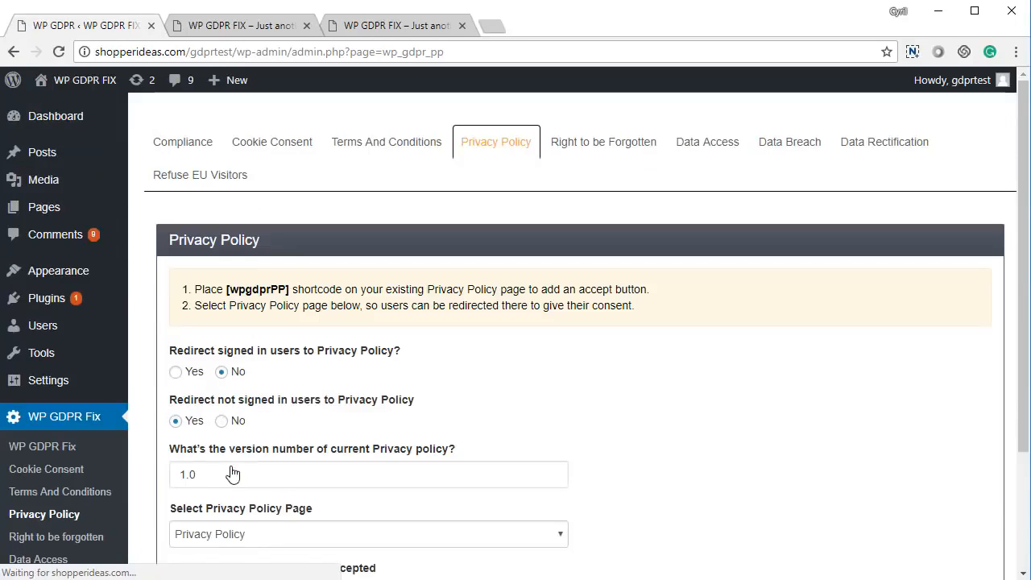
# - Reload the live site to test the redirect, read the Privacy Policy page, and accept it with the consent box checked
pyautogui.click(276, 25)
pyautogui.click(387, 26)
pyautogui.press('F5')
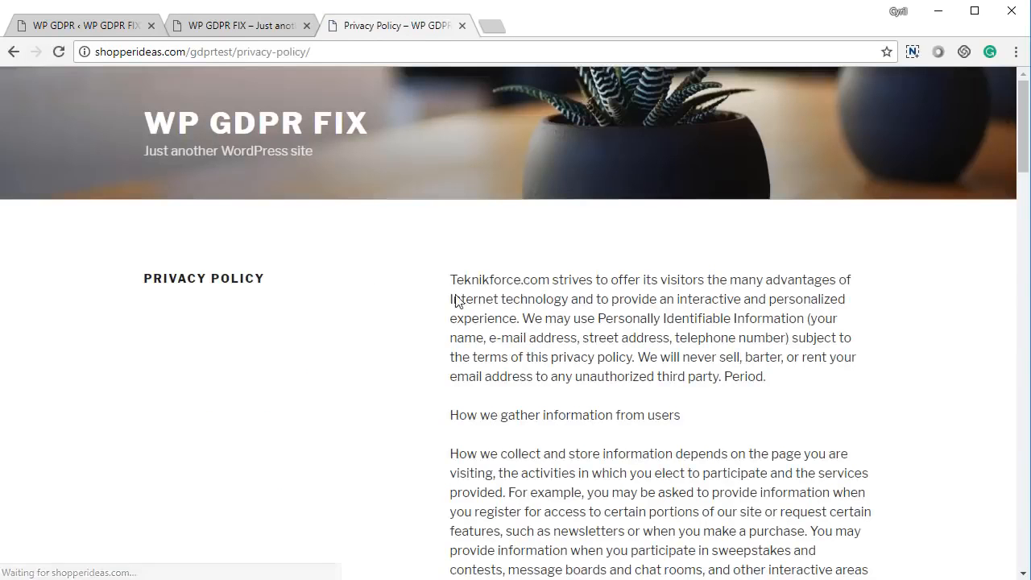
pyautogui.moveTo(194, 51); pyautogui.dragTo(501, 81)
pyautogui.click(558, 345)
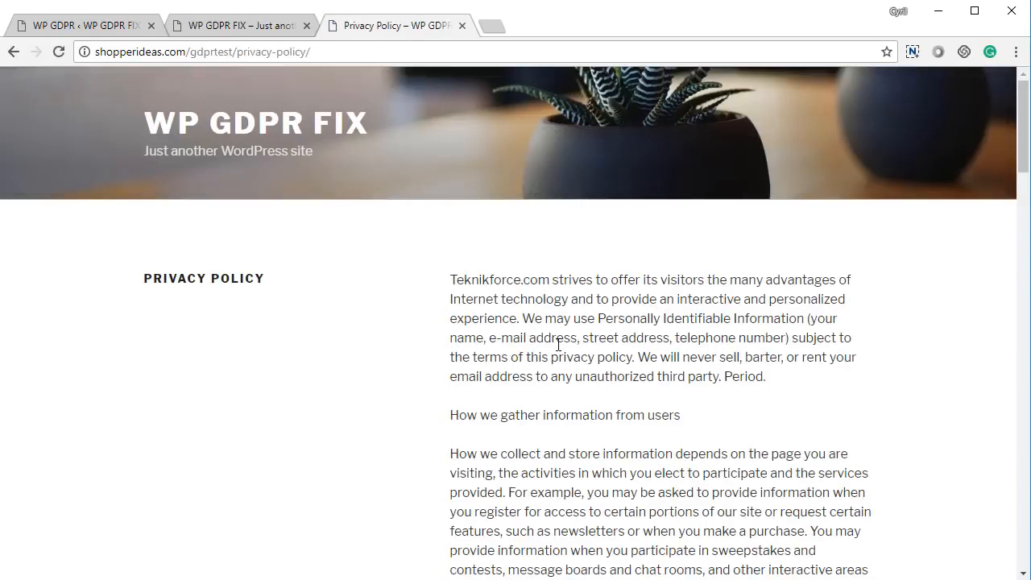
pyautogui.scroll(-20, 661, 387)
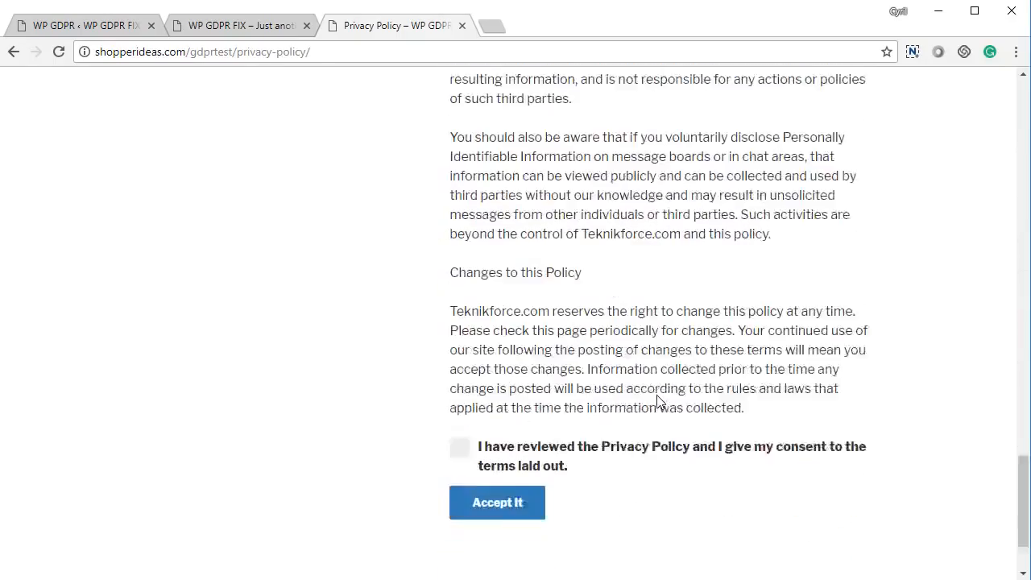
pyautogui.click(460, 338)
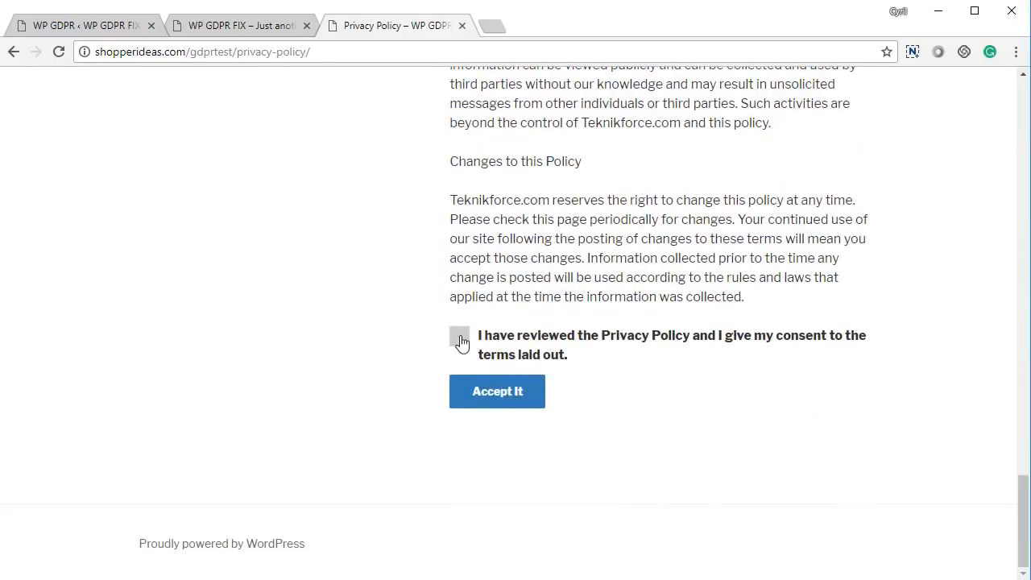
pyautogui.click(487, 401)
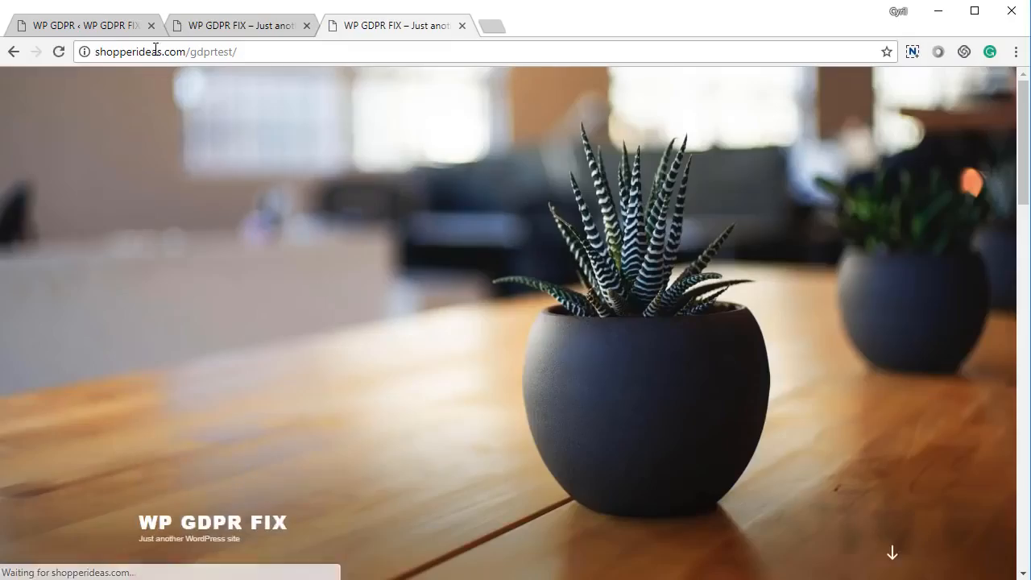
# - Return to the Privacy Policy settings, set the redirect for users not signed in to No, and save
pyautogui.click(141, 29)
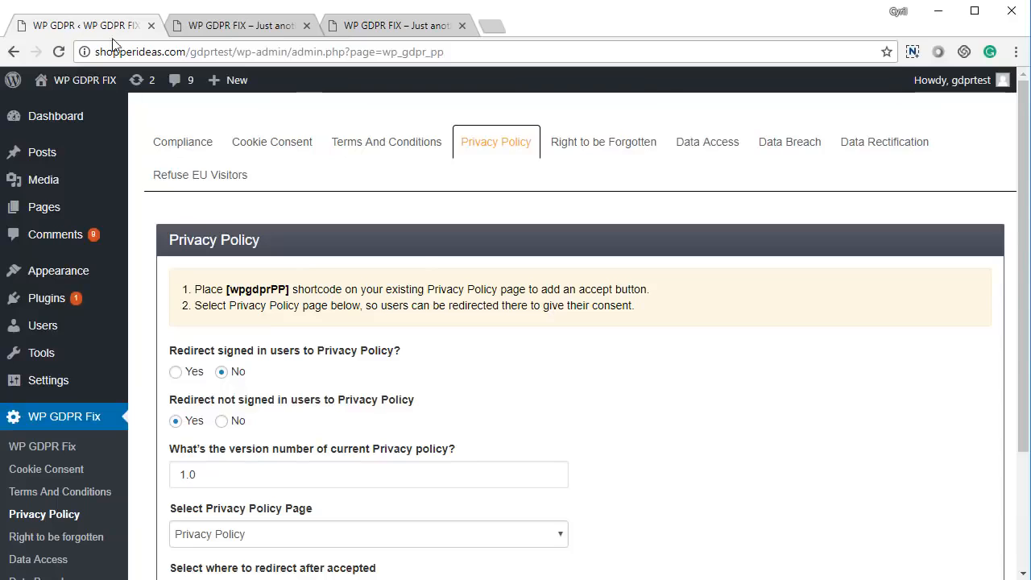
pyautogui.click(222, 421)
pyautogui.scroll(-2, 266, 413)
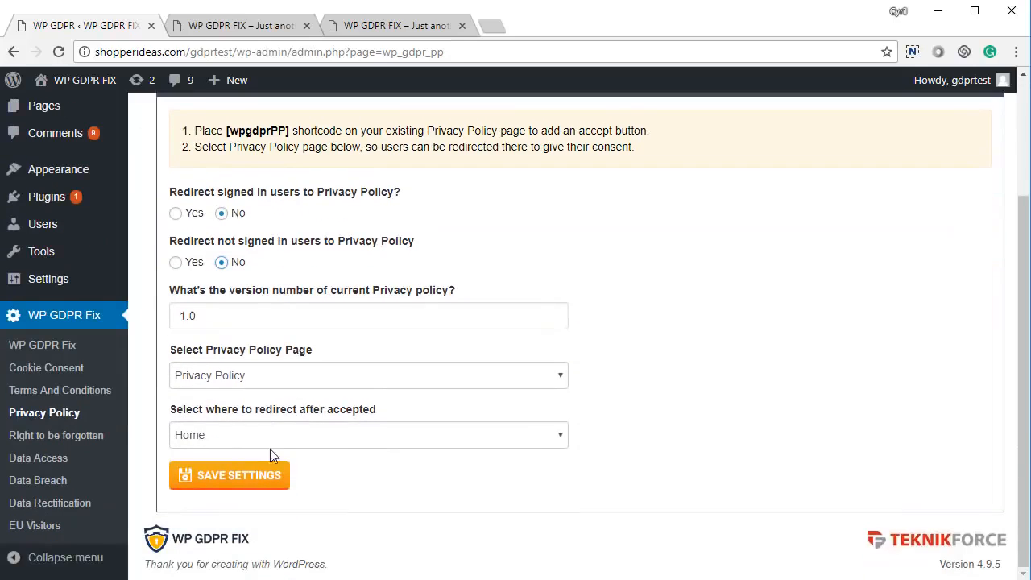
pyautogui.click(250, 474)
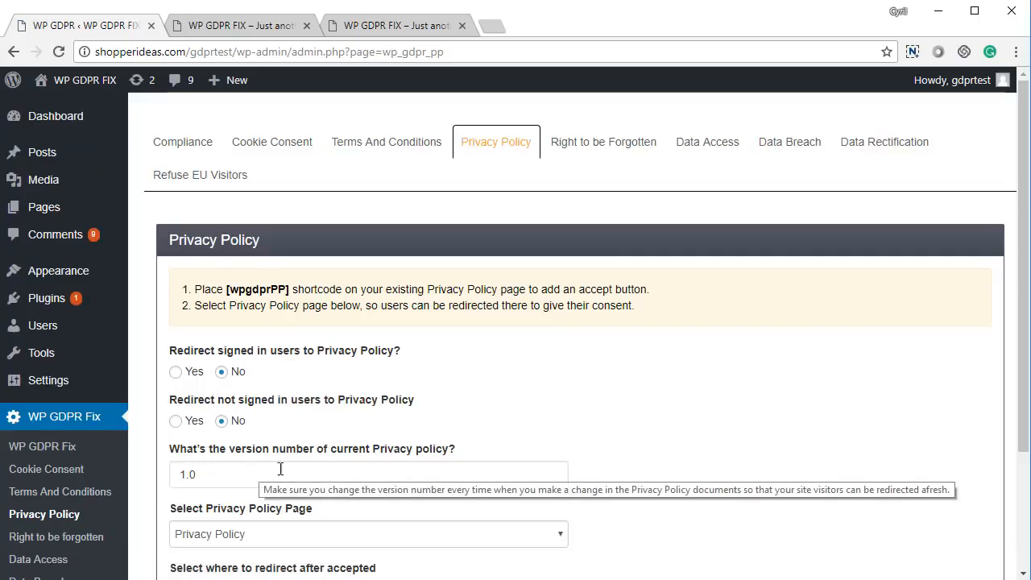
# - Open the Right to be Forgotten settings, fill the email message with the default text, and read it through
pyautogui.click(612, 154)
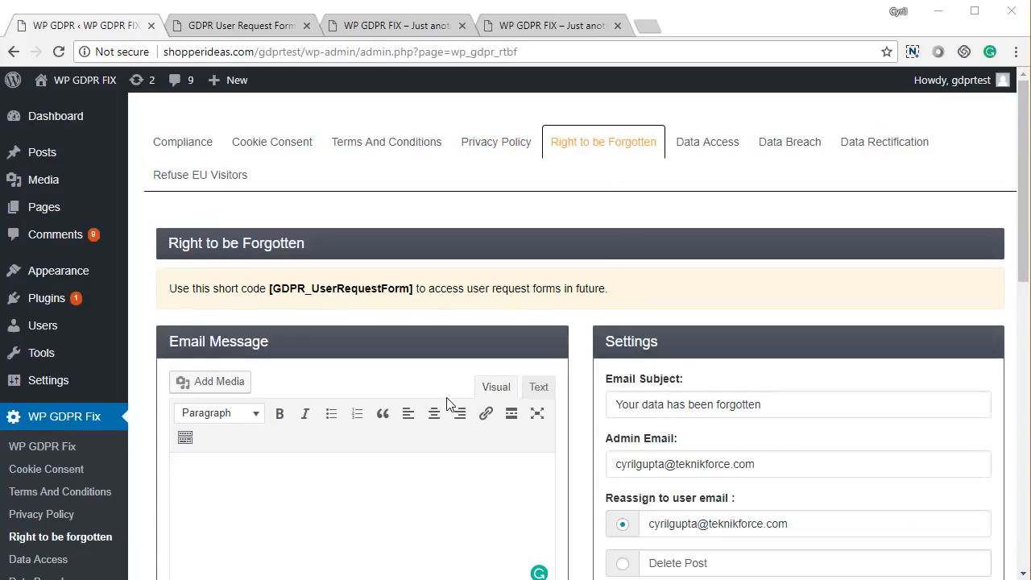
pyautogui.scroll(-3, 321, 284)
pyautogui.click(253, 396)
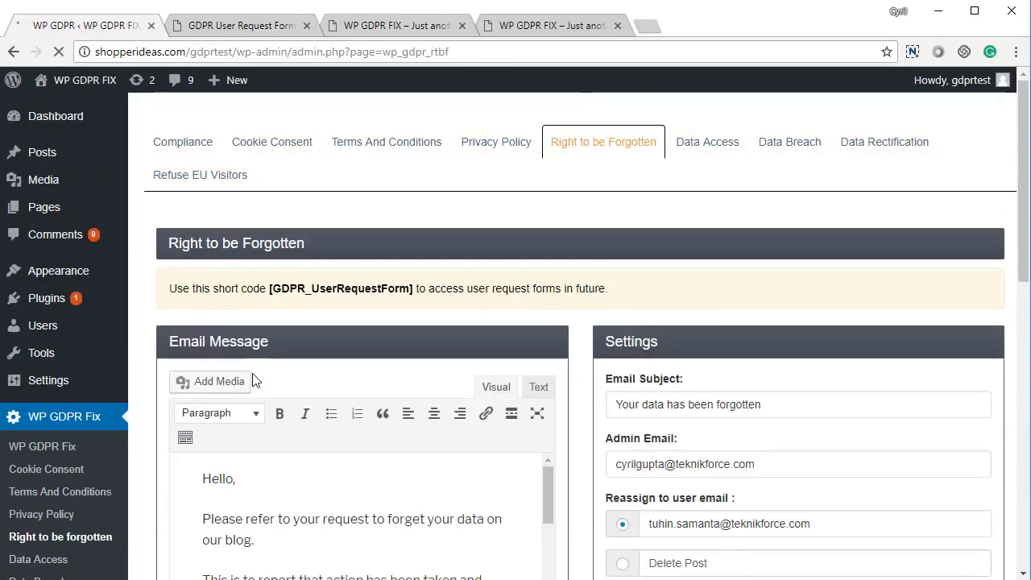
pyautogui.scroll(-2, 252, 379)
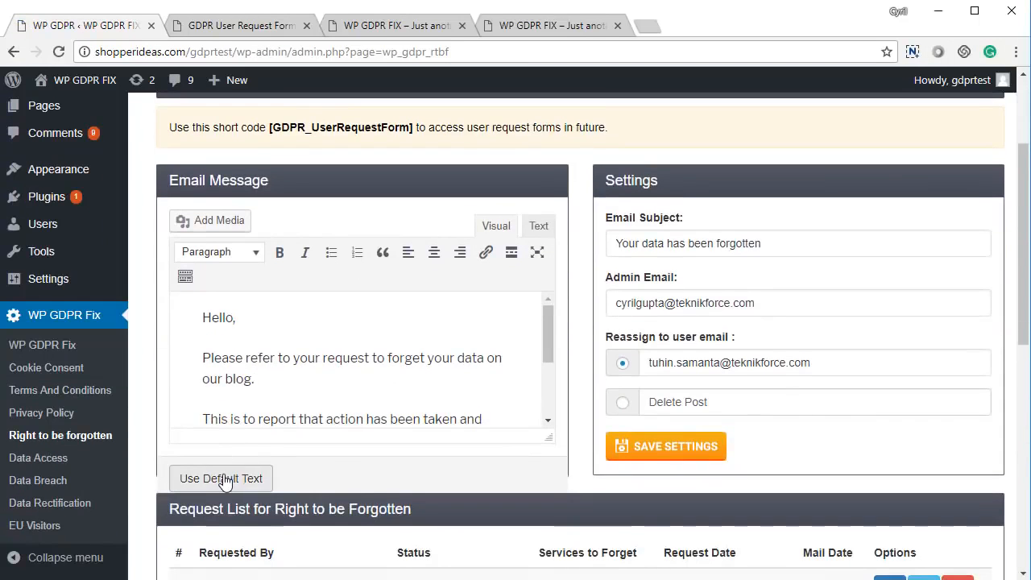
pyautogui.scroll(-3, 311, 349)
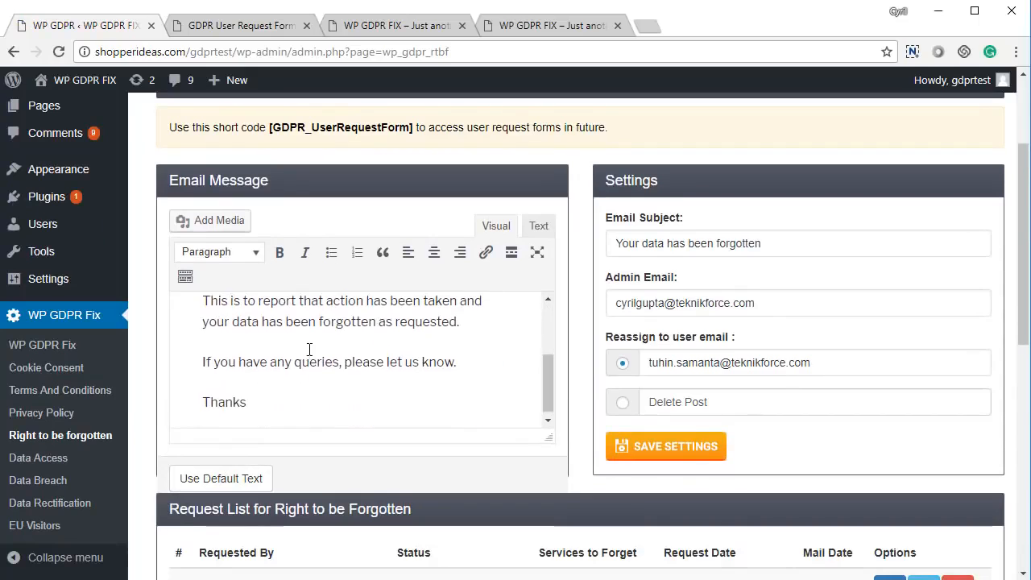
# - Read through the default email message and examine the request list for Right to be Forgotten with its options
pyautogui.scroll(3, 308, 352)
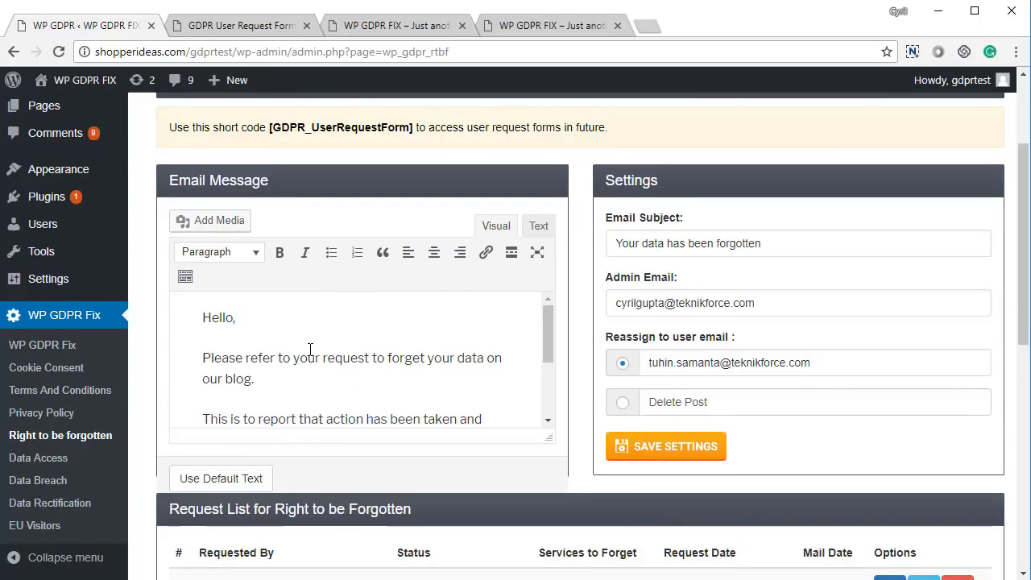
pyautogui.scroll(-2, 310, 350)
pyautogui.scroll(-5, 547, 369)
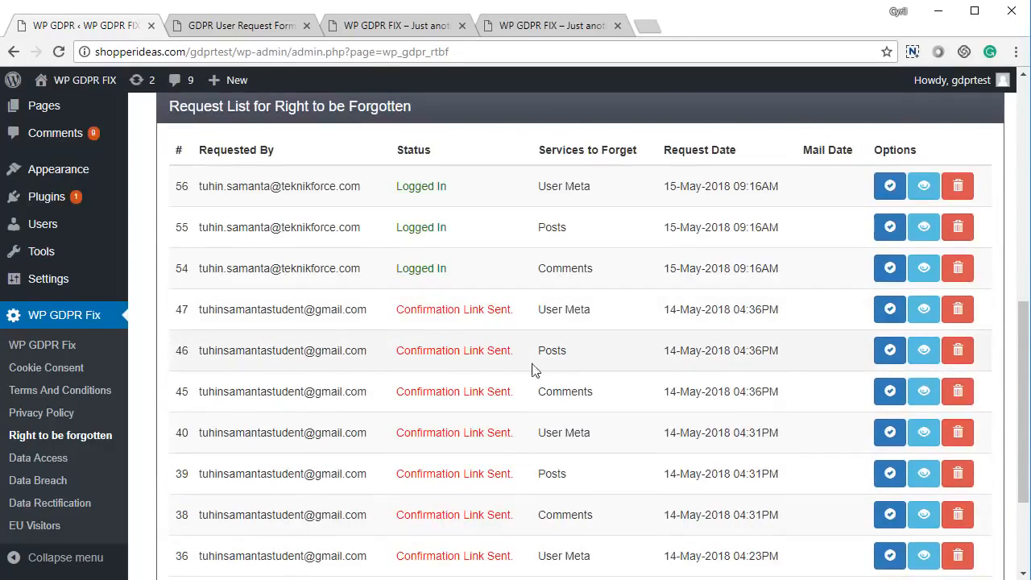
pyautogui.scroll(-2, 406, 366)
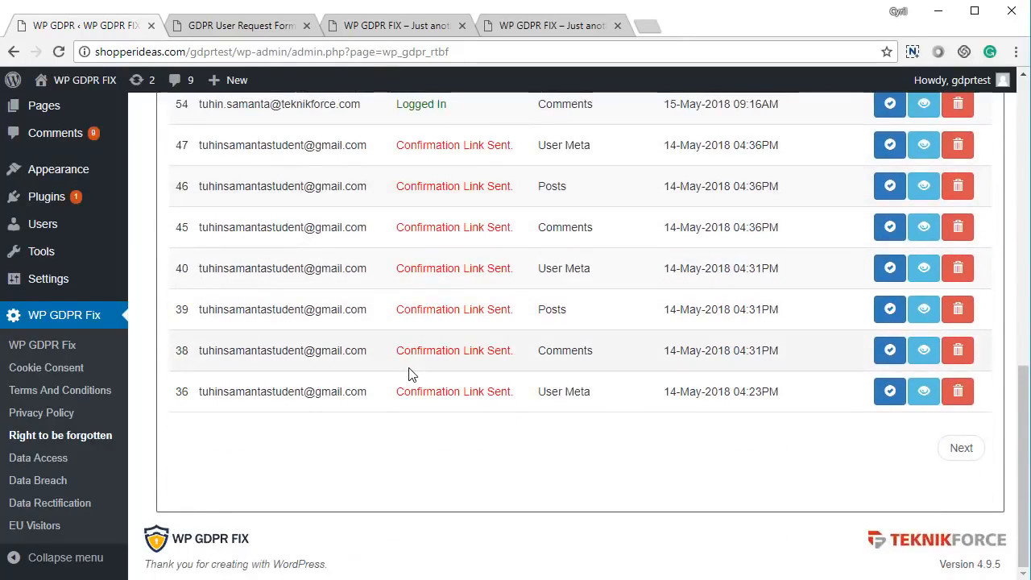
pyautogui.scroll(5, 771, 421)
pyautogui.scroll(-2, 823, 419)
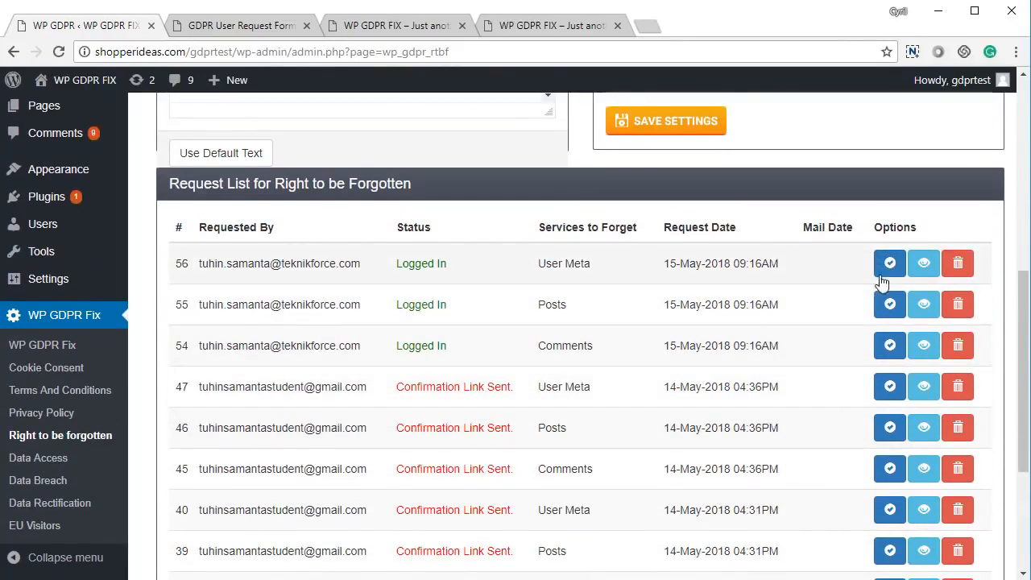
pyautogui.scroll(-1, 889, 265)
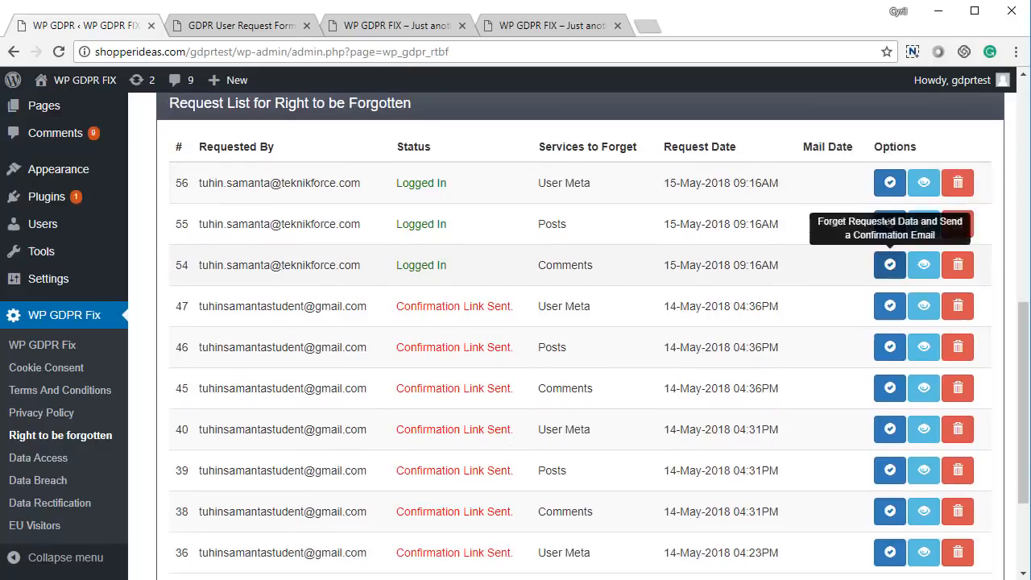
# - View the requested data of the newest User Meta request, look through it, and return to the request list
pyautogui.click(923, 184)
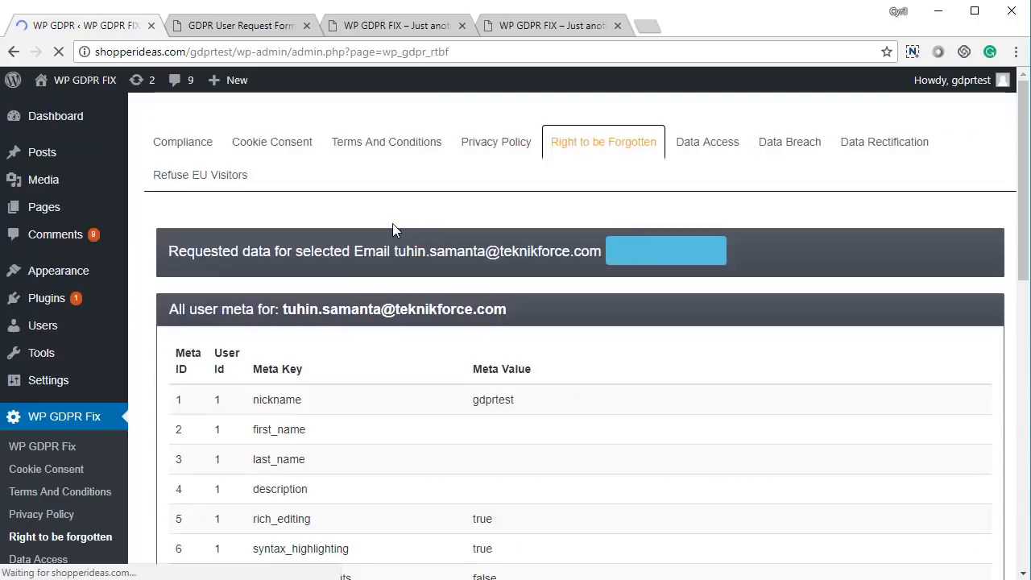
pyautogui.scroll(-9, 341, 281)
pyautogui.scroll(3, 341, 287)
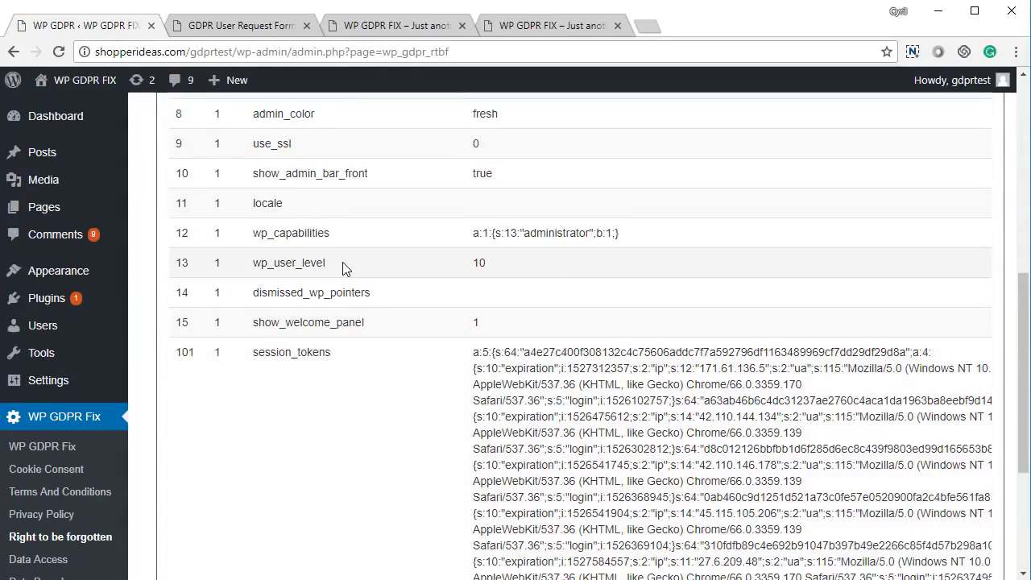
pyautogui.rightClick(345, 265)
pyautogui.click(354, 273)
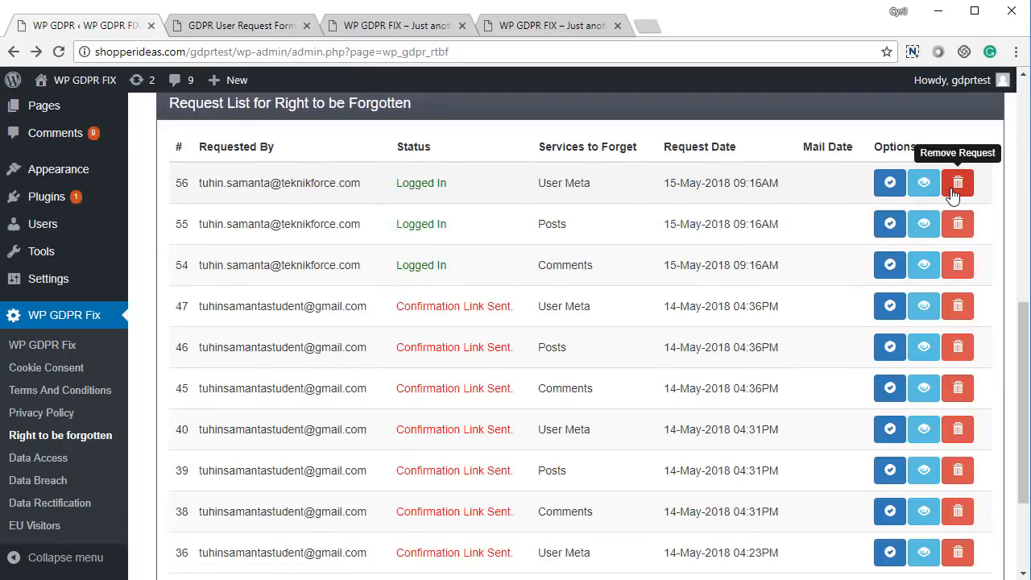
# - Switch to the GDPR User Request Form page and examine the options of the Forget Data Request form
pyautogui.click(246, 26)
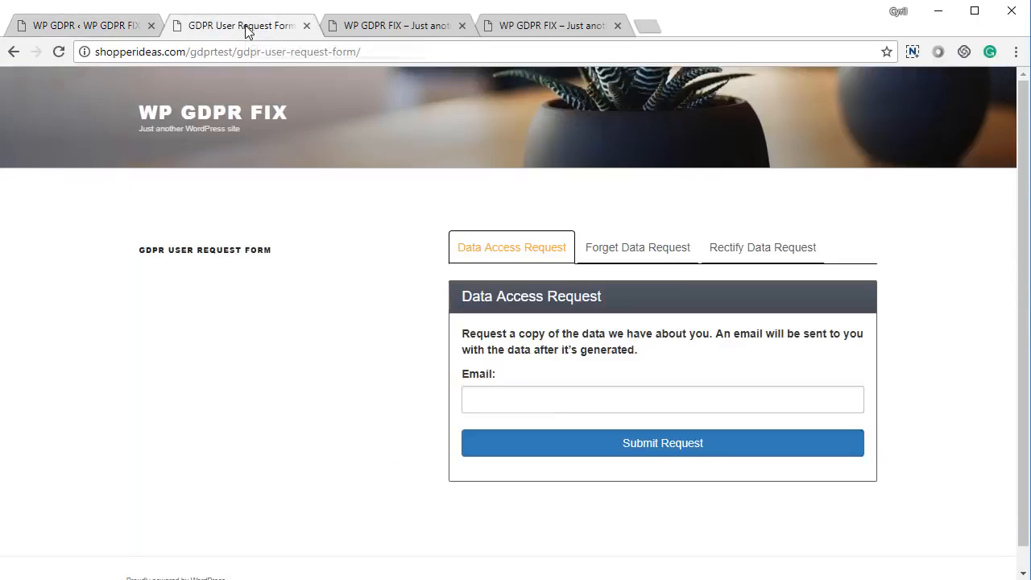
pyautogui.click(639, 257)
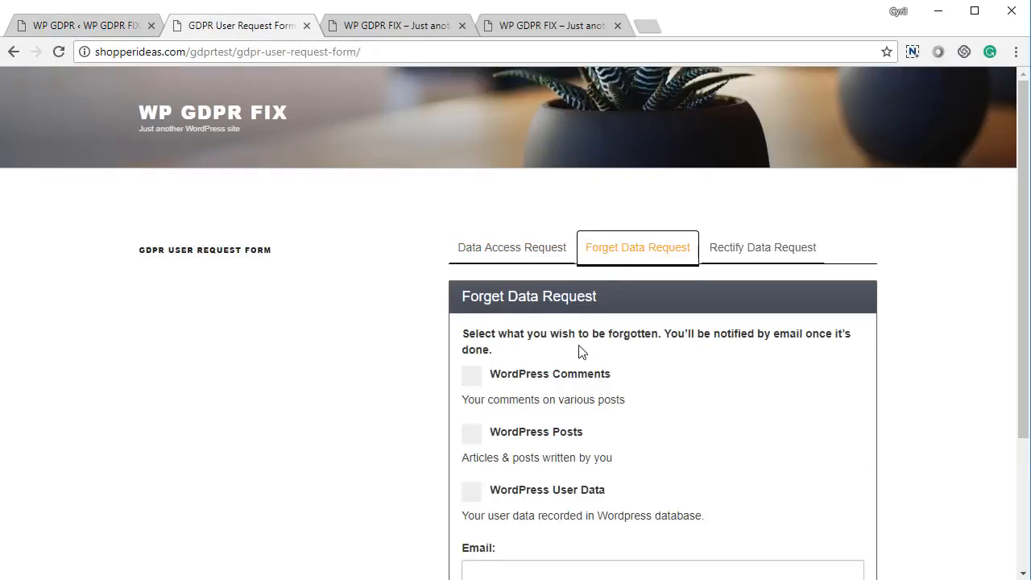
pyautogui.scroll(-2, 478, 333)
pyautogui.scroll(1, 478, 339)
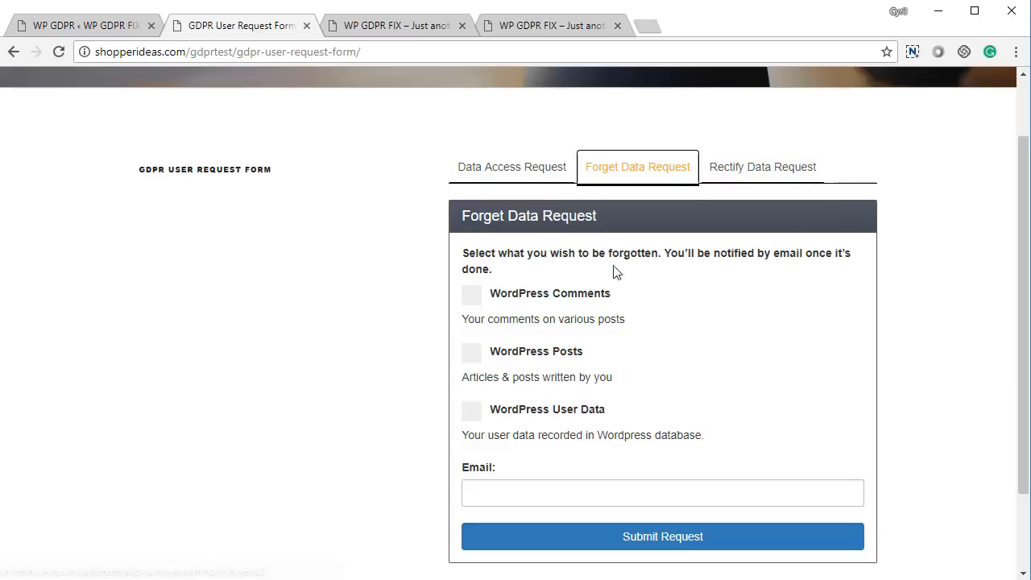
pyautogui.scroll(-2, 525, 300)
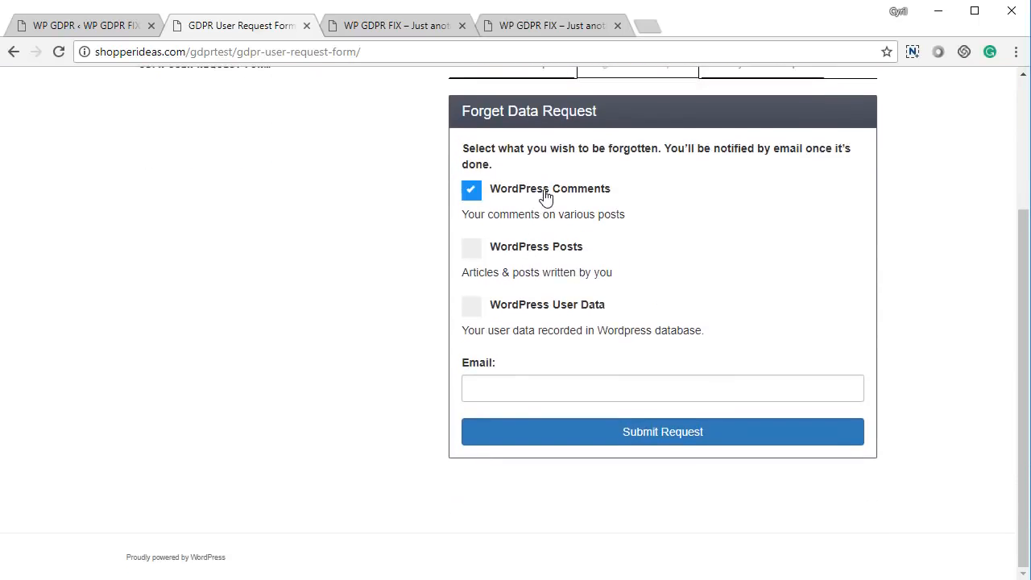
# - Request forgetting of WordPress Comments, WordPress Posts and WordPress User Data, enter the requester's email, and submit the request
pyautogui.click(546, 197)
pyautogui.click(528, 254)
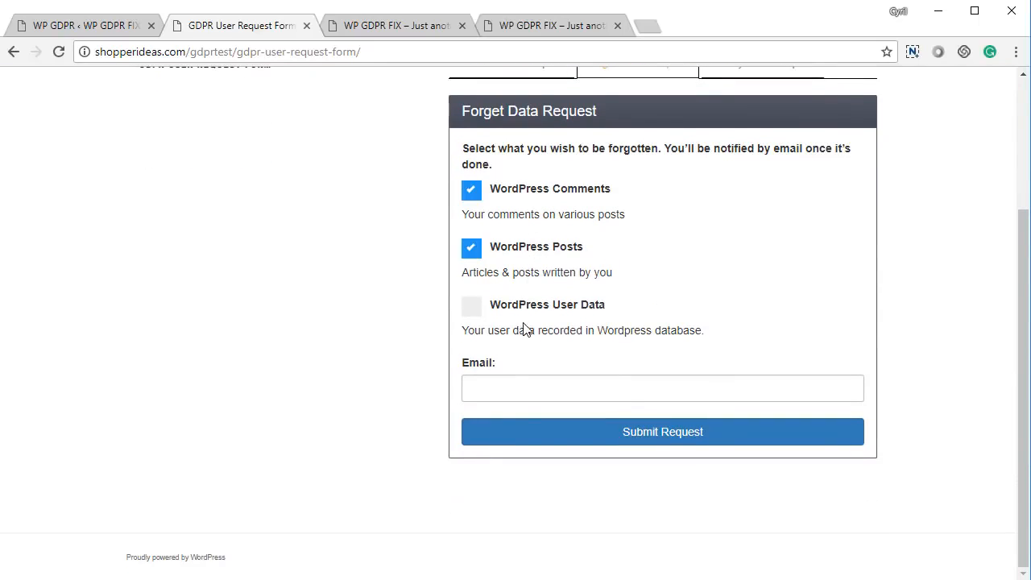
pyautogui.click(529, 312)
pyautogui.click(516, 394)
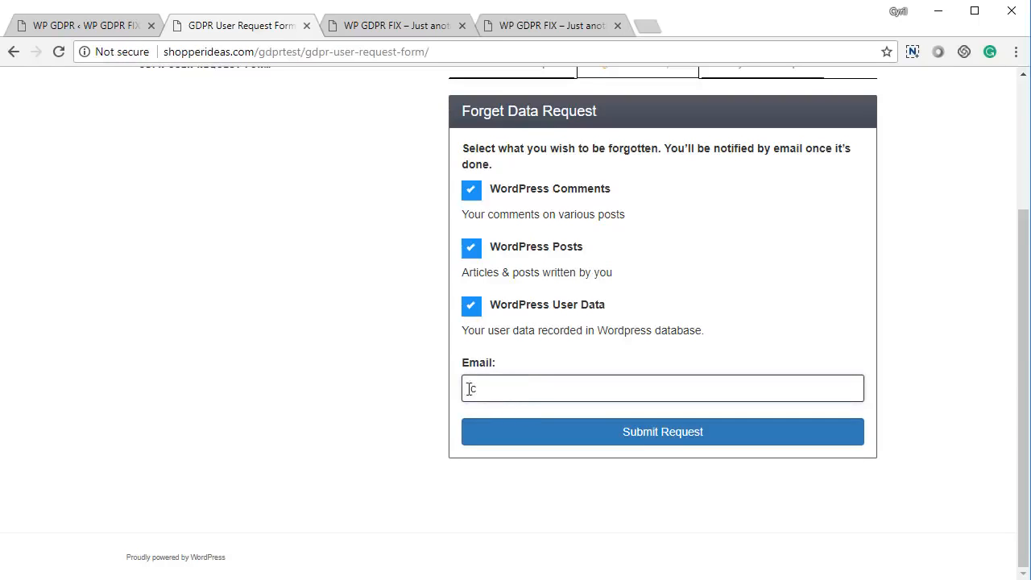
pyautogui.click(532, 427)
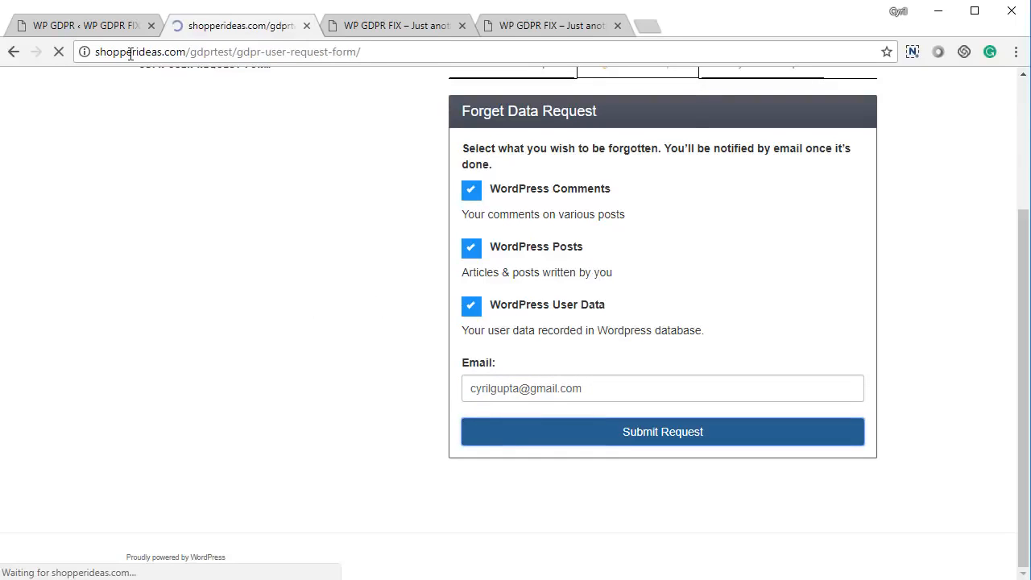
pyautogui.click(635, 143)
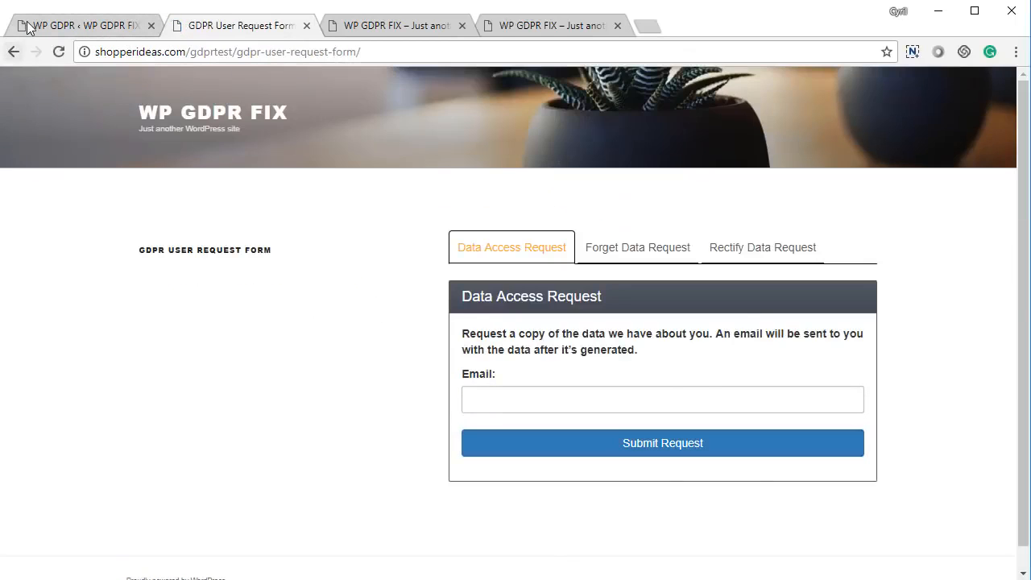
# - Return to the Right to be Forgotten admin page and look over the request list and the settings above it
pyautogui.click(32, 27)
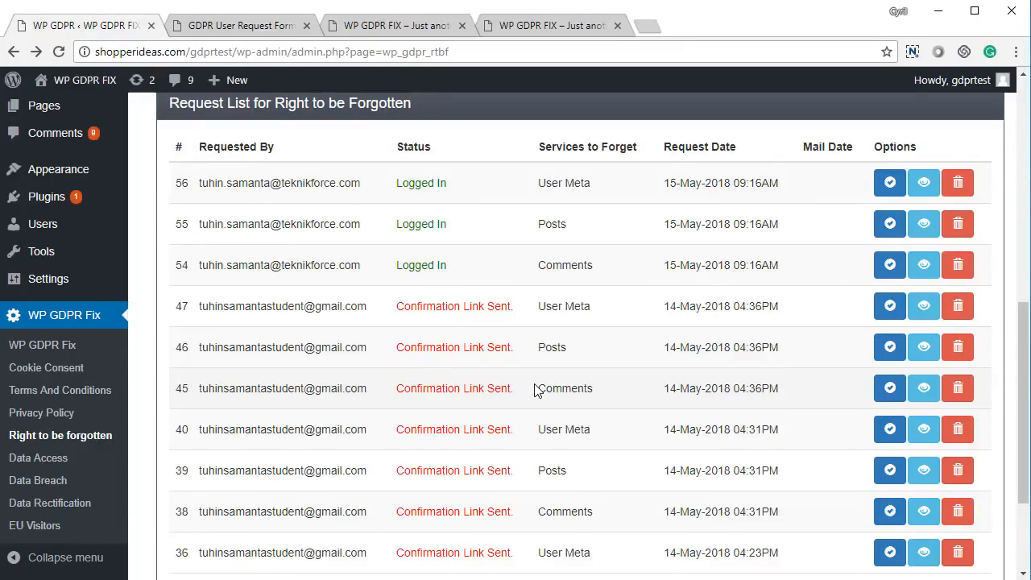
pyautogui.scroll(1, 534, 388)
pyautogui.scroll(-1, 534, 386)
pyautogui.scroll(3, 460, 392)
pyautogui.scroll(-5, 435, 258)
pyautogui.scroll(5, 472, 410)
pyautogui.scroll(-4, 476, 386)
pyautogui.scroll(3, 479, 388)
pyautogui.scroll(4, 479, 388)
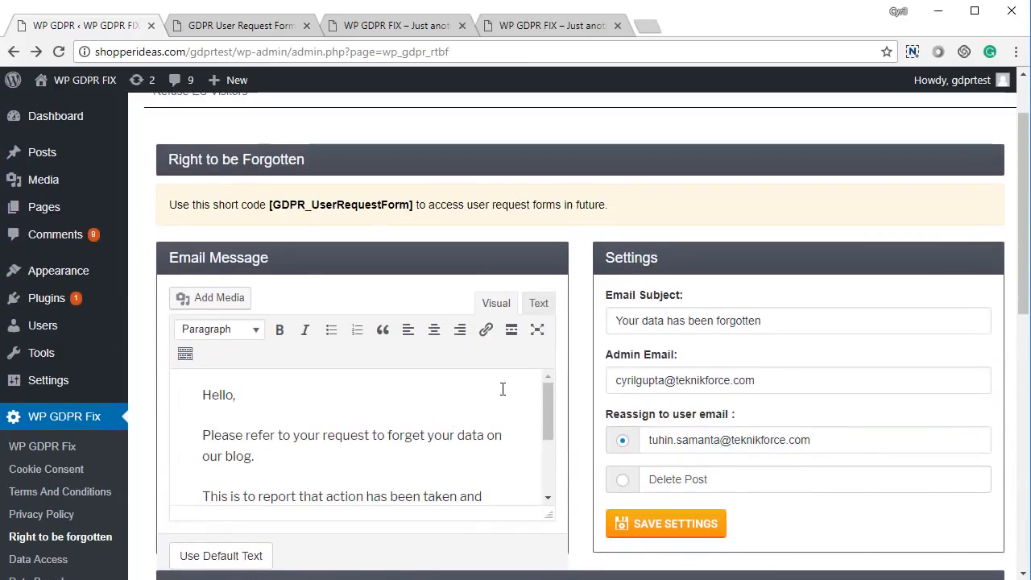
# - Check the email message, email subject and admin email fields of the Right to be Forgotten settings
pyautogui.click(385, 456)
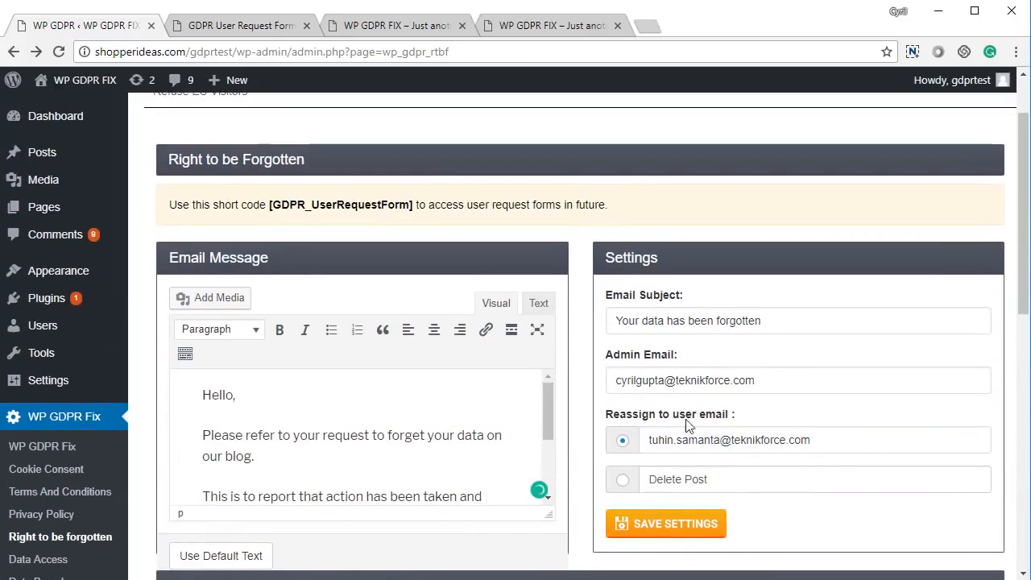
pyautogui.click(761, 321)
pyautogui.hotkey('ctrl', 'a')
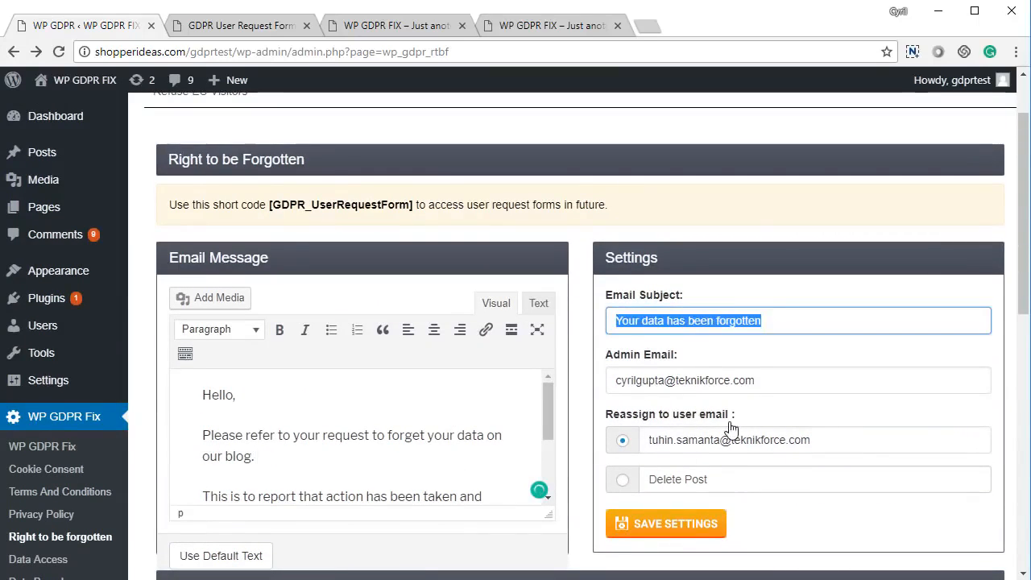
pyautogui.click(762, 381)
pyautogui.hotkey('ctrl', 'a')
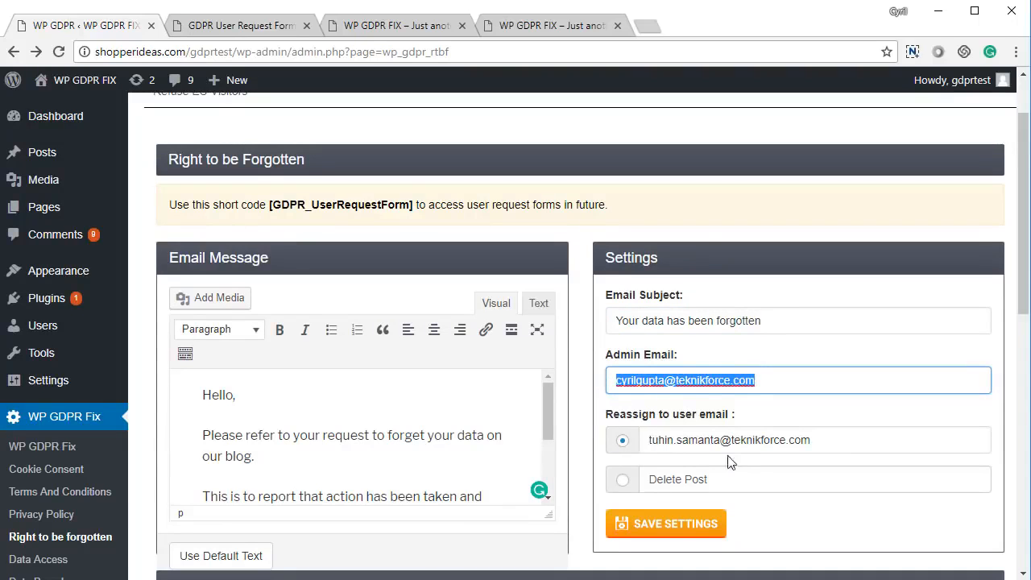
# - Try the Delete Post option, set the posts back to reassignment to the user email, and save the settings
pyautogui.click(617, 486)
pyautogui.click(622, 483)
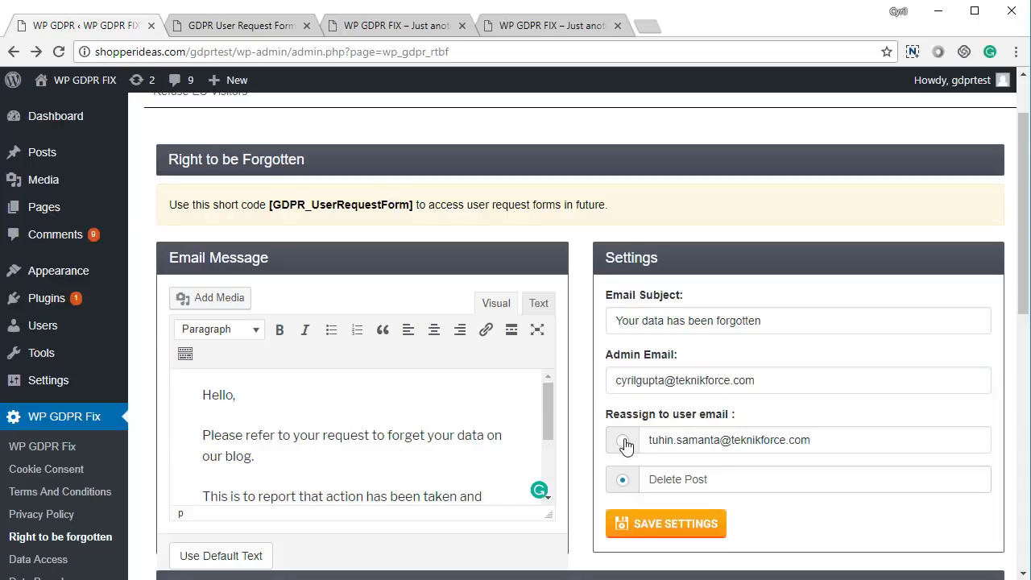
pyautogui.click(624, 442)
pyautogui.click(658, 525)
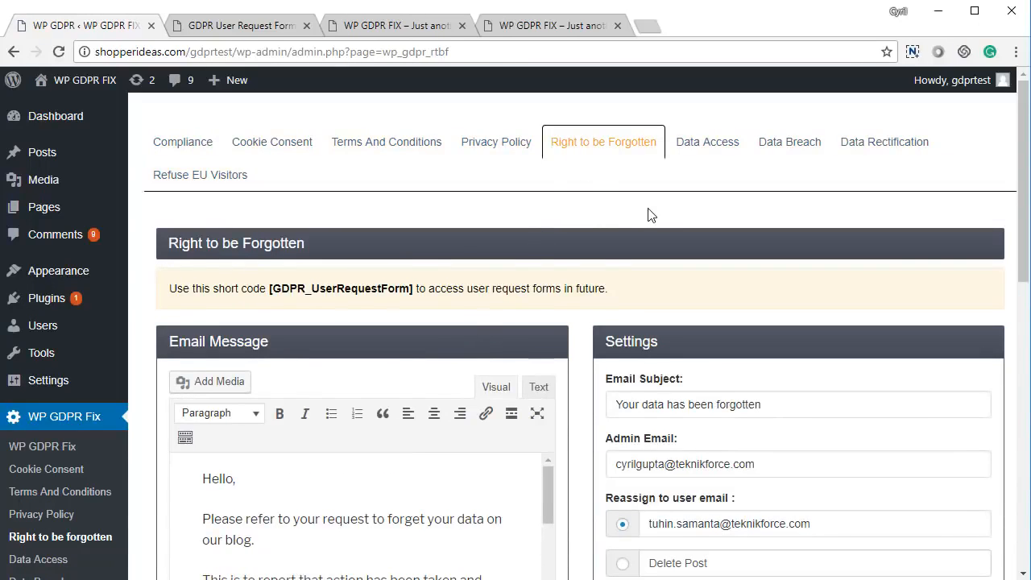
# - Open the Data Access settings and look through the mail fields and the data access requests list
pyautogui.click(712, 154)
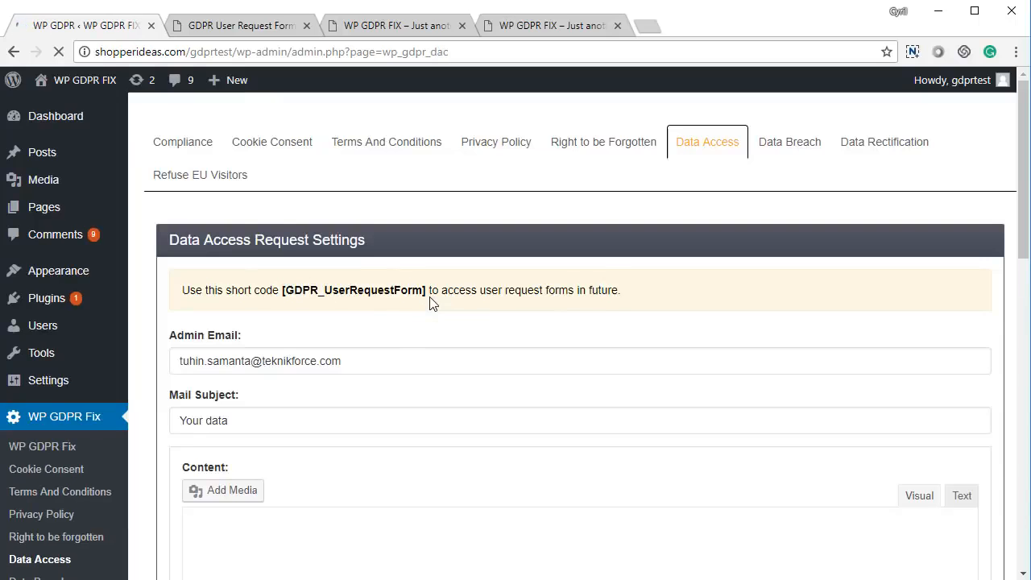
pyautogui.scroll(-5, 408, 337)
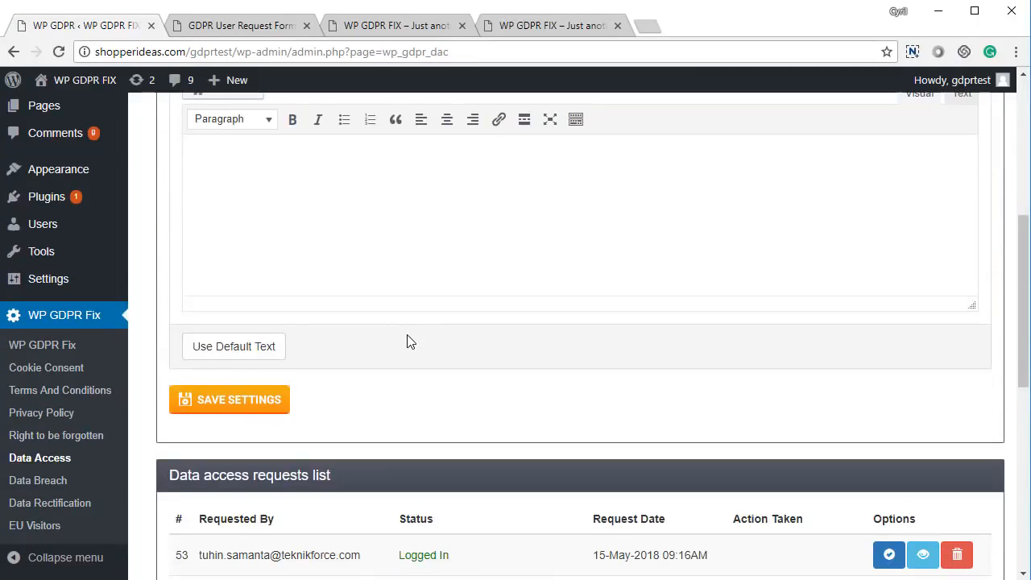
pyautogui.scroll(5, 408, 342)
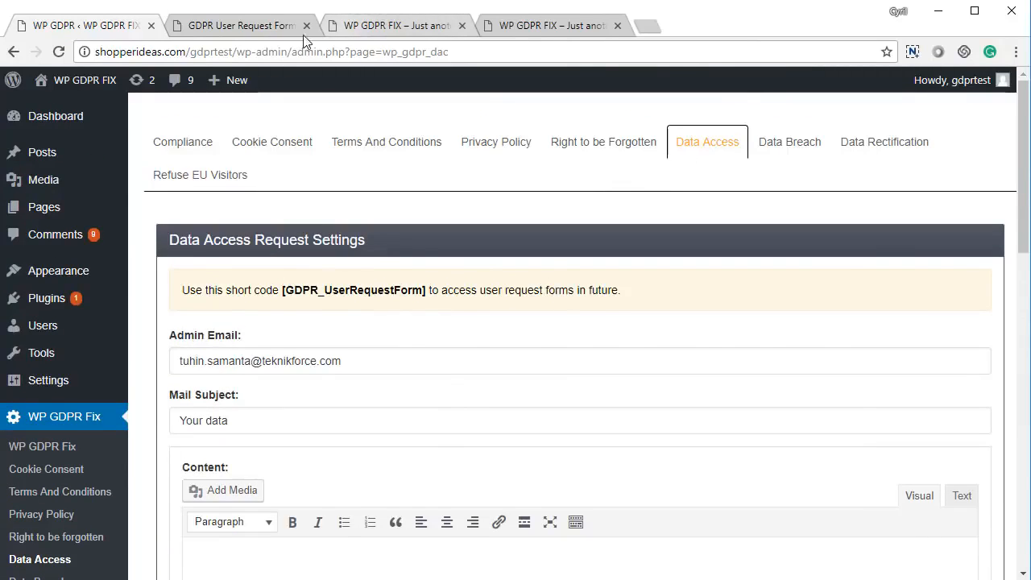
# - Submit a Data Access Request on the GDPR User Request Form page with the requester's email
pyautogui.click(276, 30)
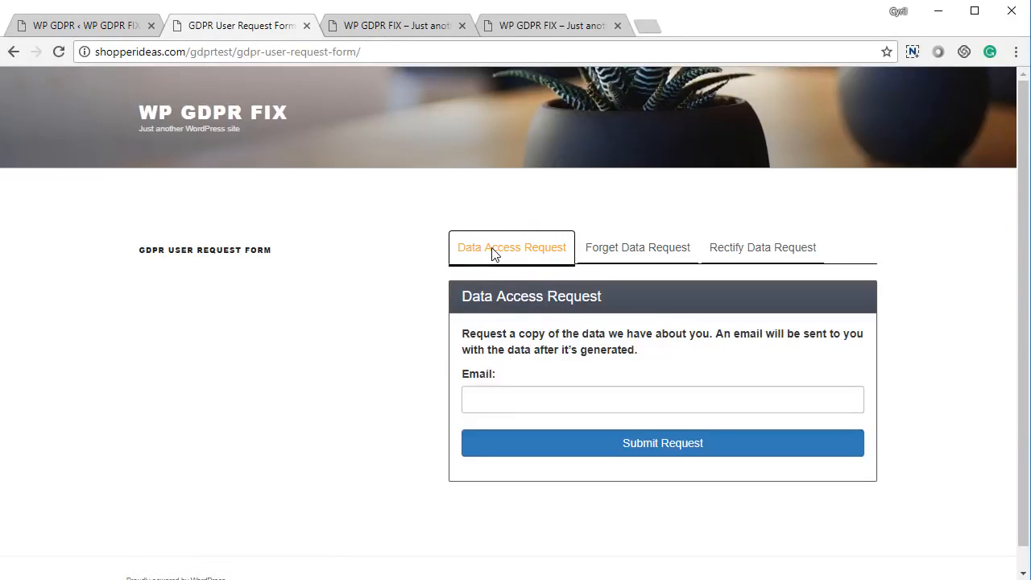
pyautogui.click(524, 399)
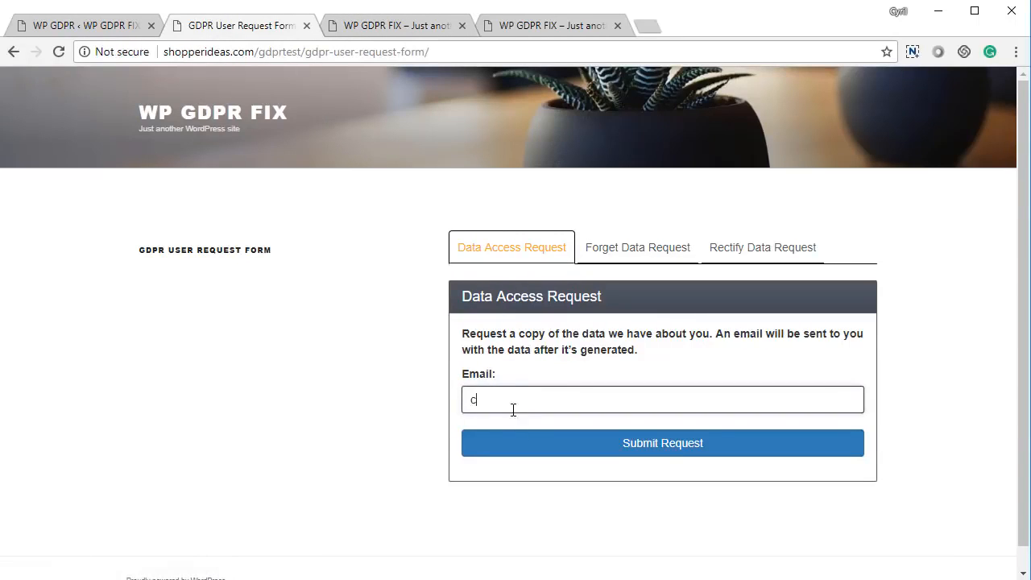
pyautogui.click(669, 453)
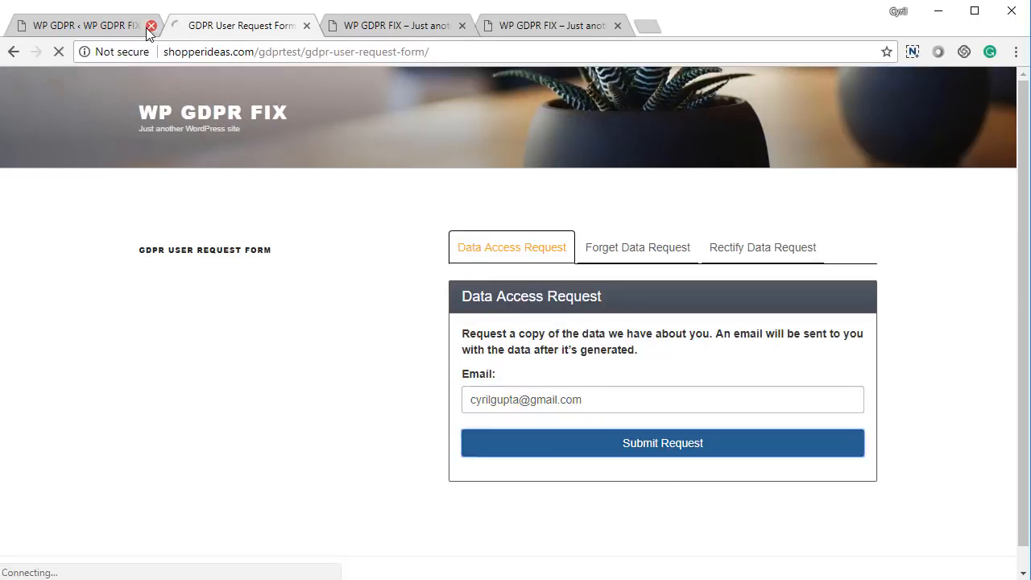
# - Return to the Data Access admin page and check the newly submitted request and its status in the requests list
pyautogui.click(133, 26)
pyautogui.scroll(-10, 478, 386)
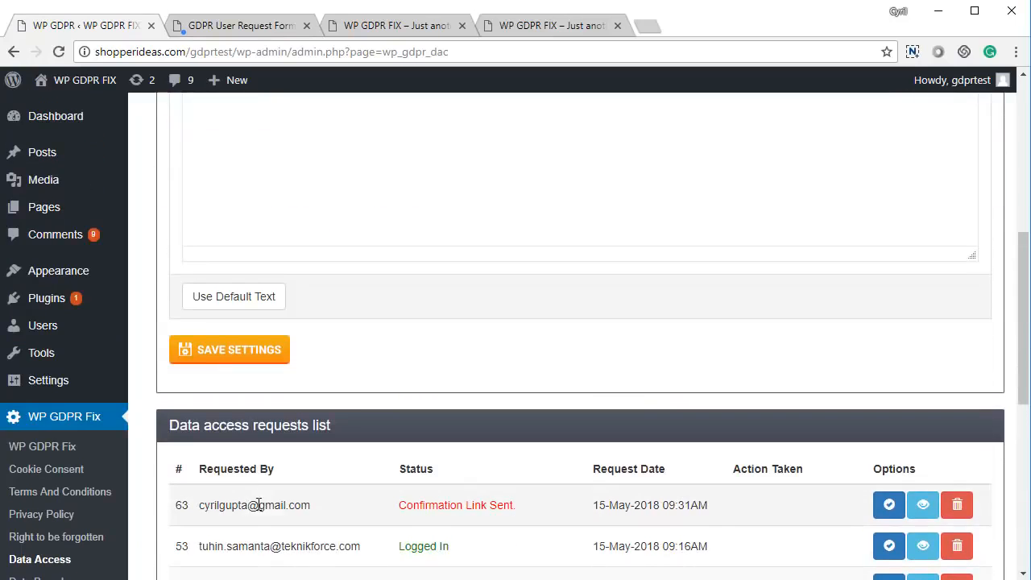
pyautogui.moveTo(257, 505); pyautogui.dragTo(653, 519)
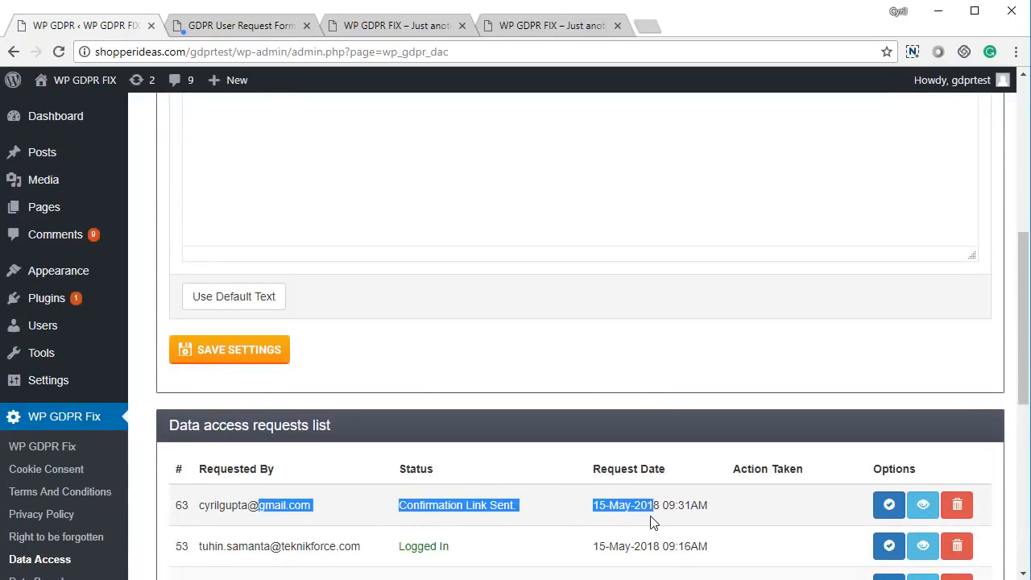
pyautogui.click(498, 511)
pyautogui.moveTo(465, 505); pyautogui.dragTo(555, 511)
pyautogui.click(557, 511)
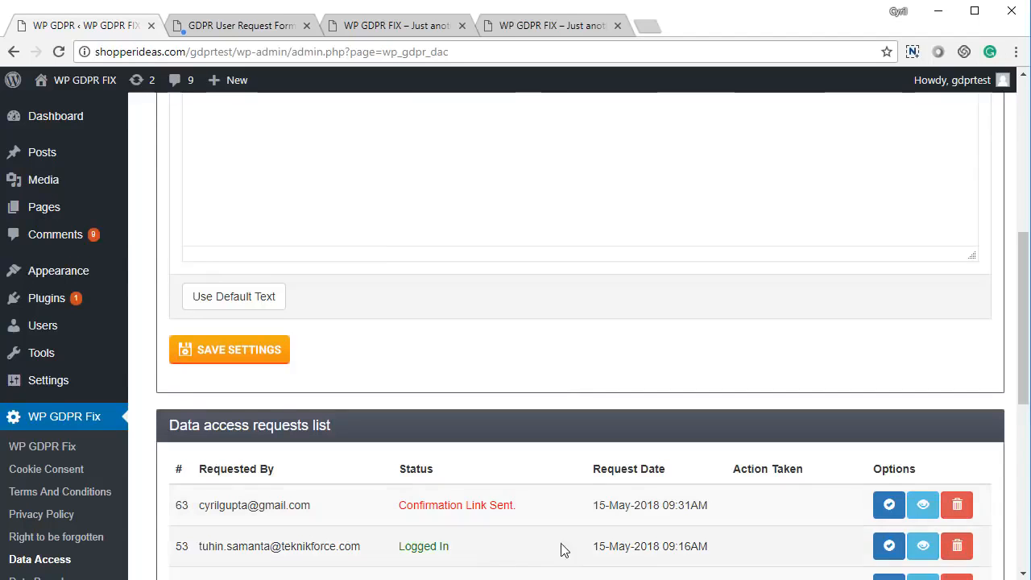
# - Fill the Data Access mail content with the default text and read it through
pyautogui.scroll(6, 561, 548)
pyautogui.scroll(-3, 345, 428)
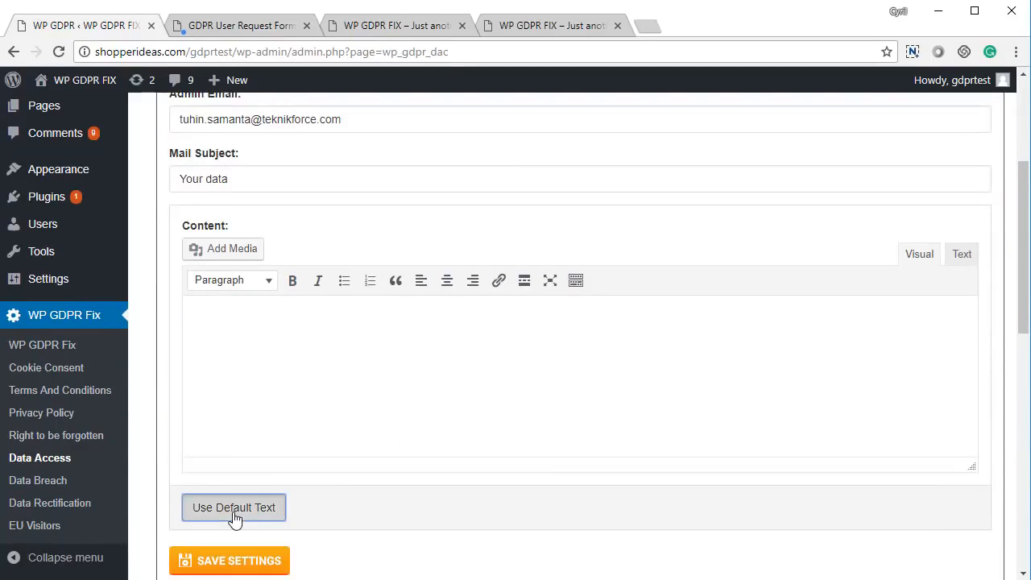
pyautogui.click(233, 515)
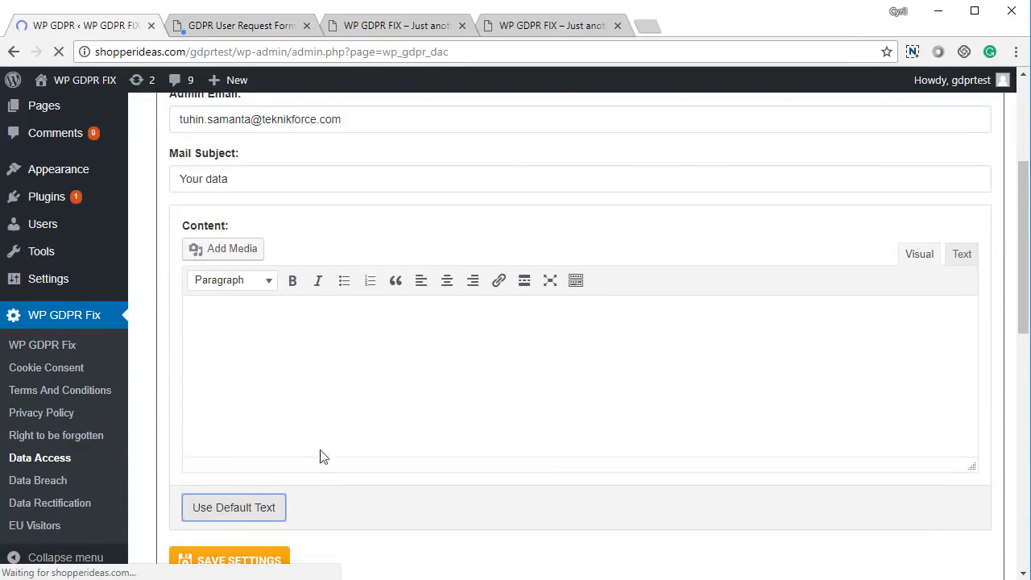
pyautogui.scroll(-5, 323, 439)
pyautogui.scroll(2, 497, 359)
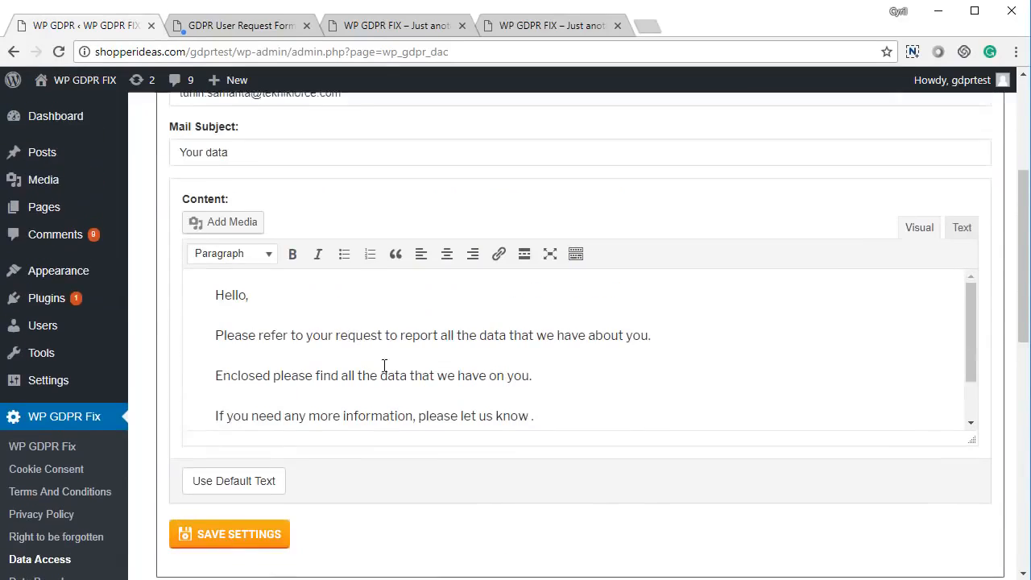
# - Try to send the requested data for the newest entry in the data access requests list
pyautogui.scroll(2, 254, 327)
pyautogui.scroll(-6, 322, 299)
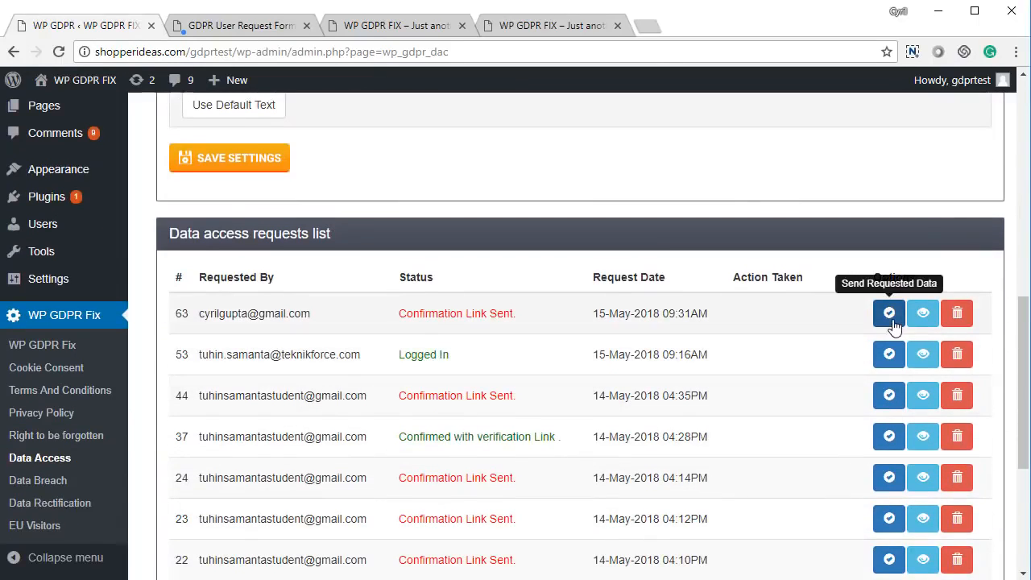
pyautogui.click(889, 314)
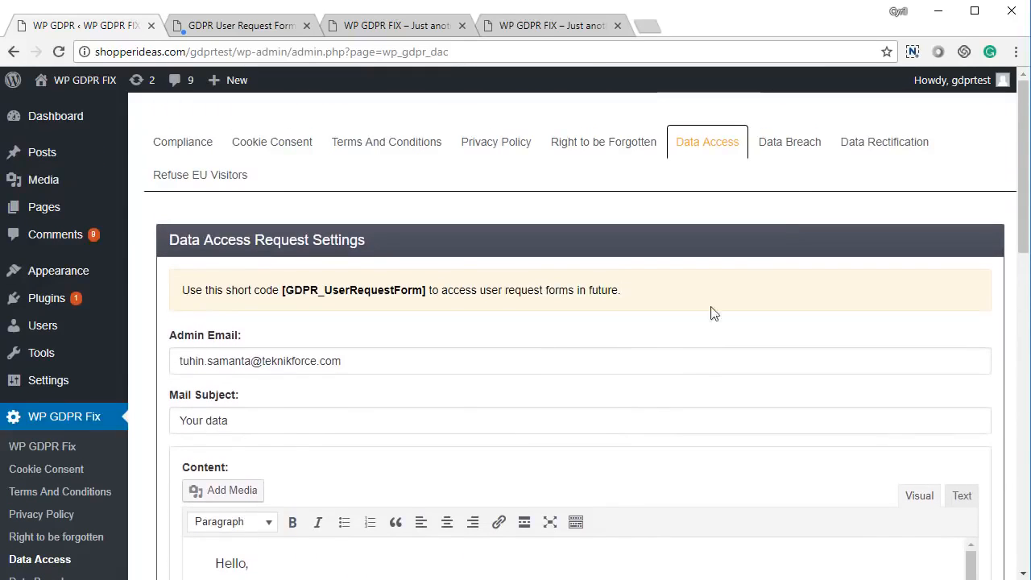
# - Fill the Data Breach notification mail content with the default text and save the settings
pyautogui.click(791, 142)
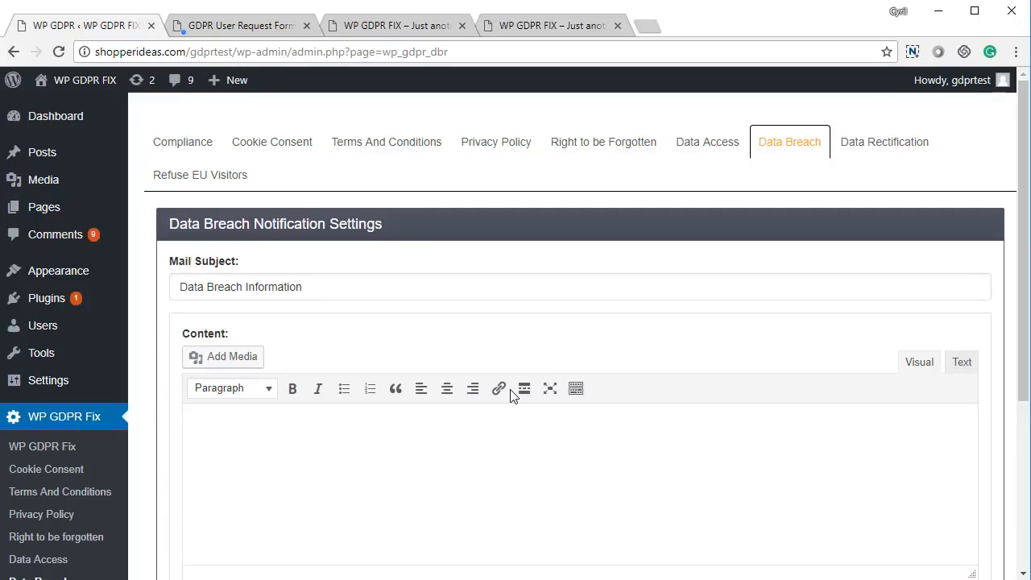
pyautogui.scroll(-2, 222, 451)
pyautogui.click(221, 453)
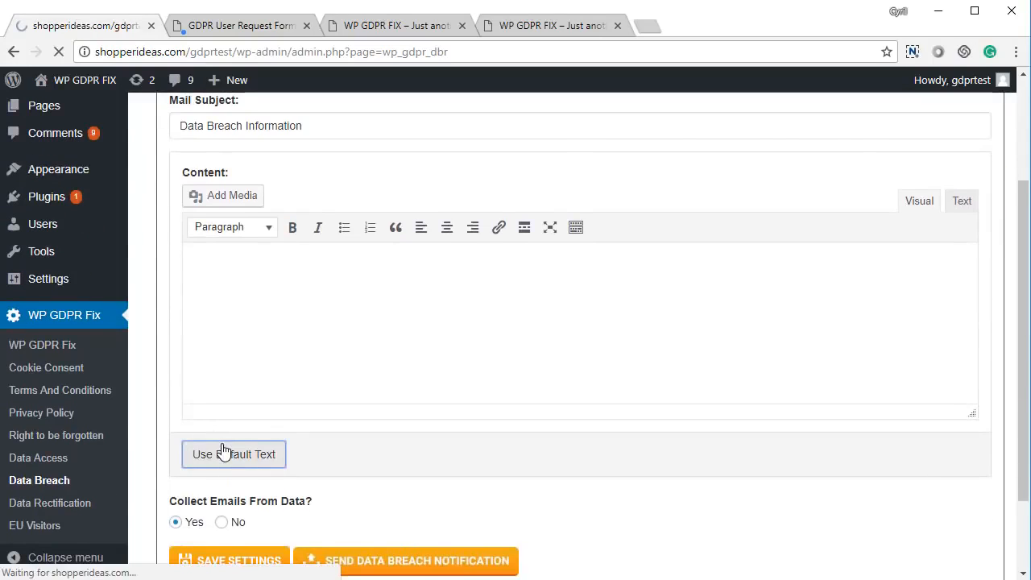
pyautogui.scroll(-6, 224, 451)
pyautogui.scroll(1, 283, 352)
pyautogui.scroll(1, 283, 352)
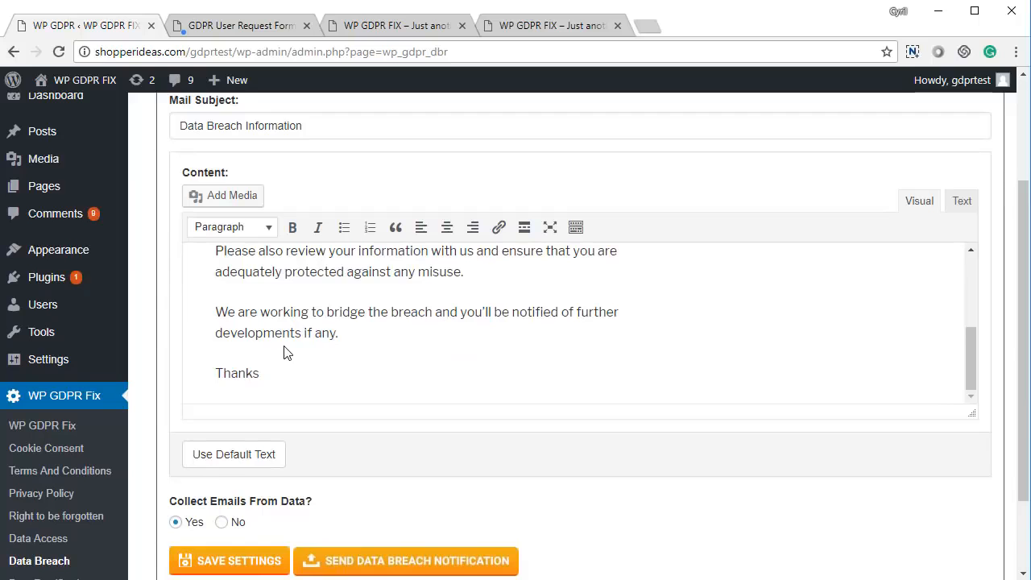
pyautogui.scroll(-2, 283, 352)
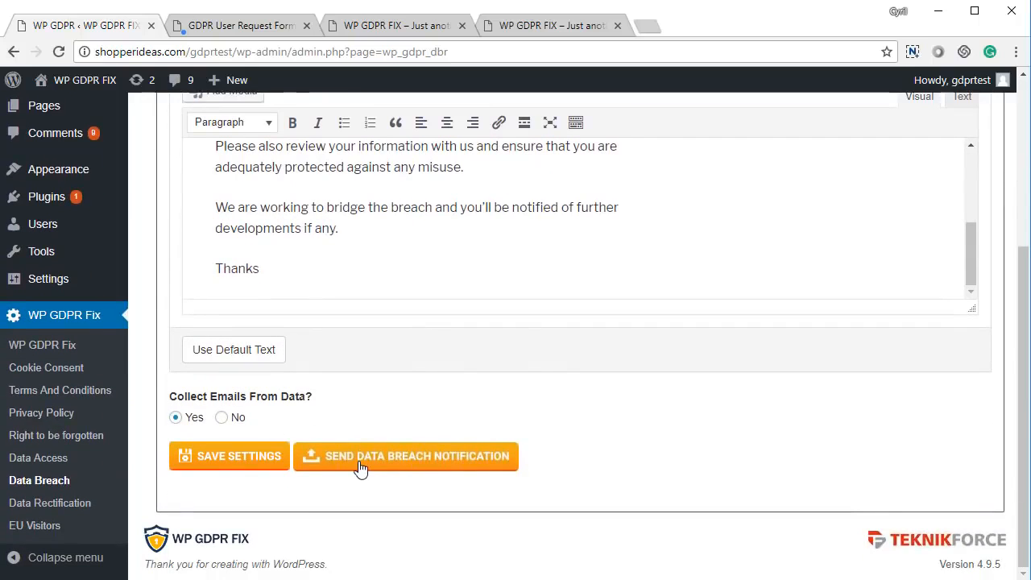
pyautogui.click(240, 456)
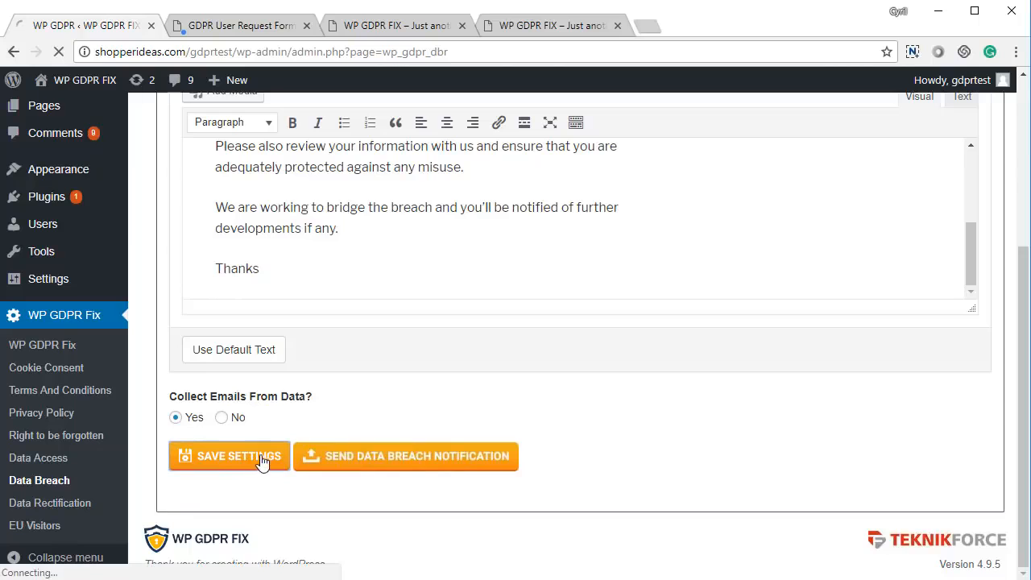
pyautogui.scroll(-6, 421, 461)
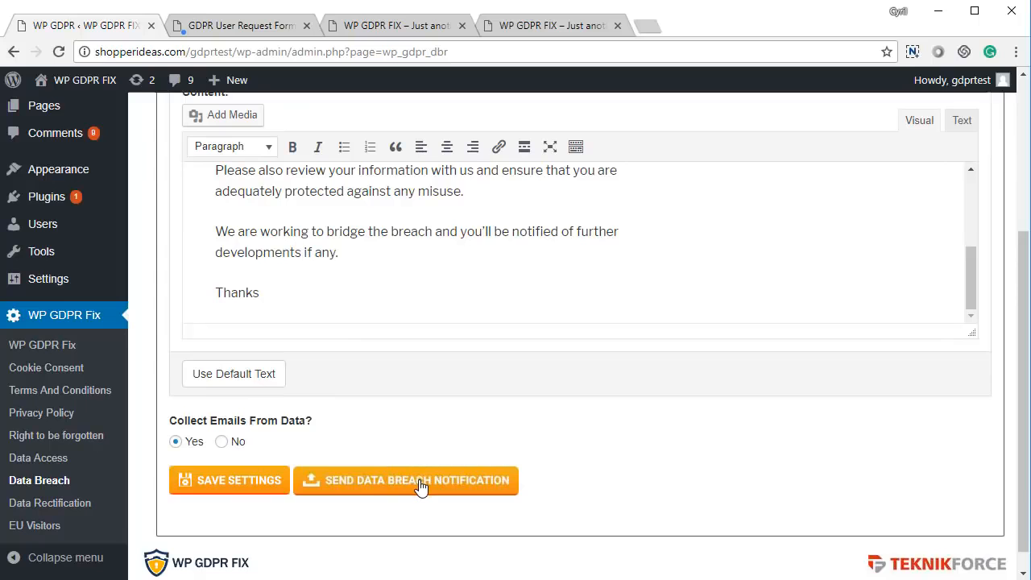
# - Open the data breach notification recipients and look through the collected emails without sending the notification
pyautogui.click(419, 484)
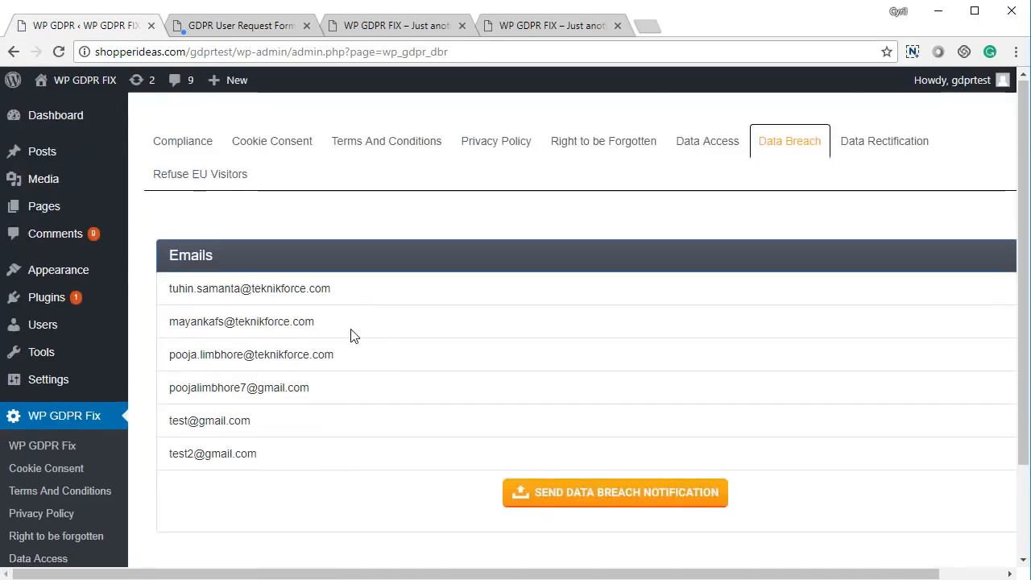
pyautogui.scroll(-2, 354, 336)
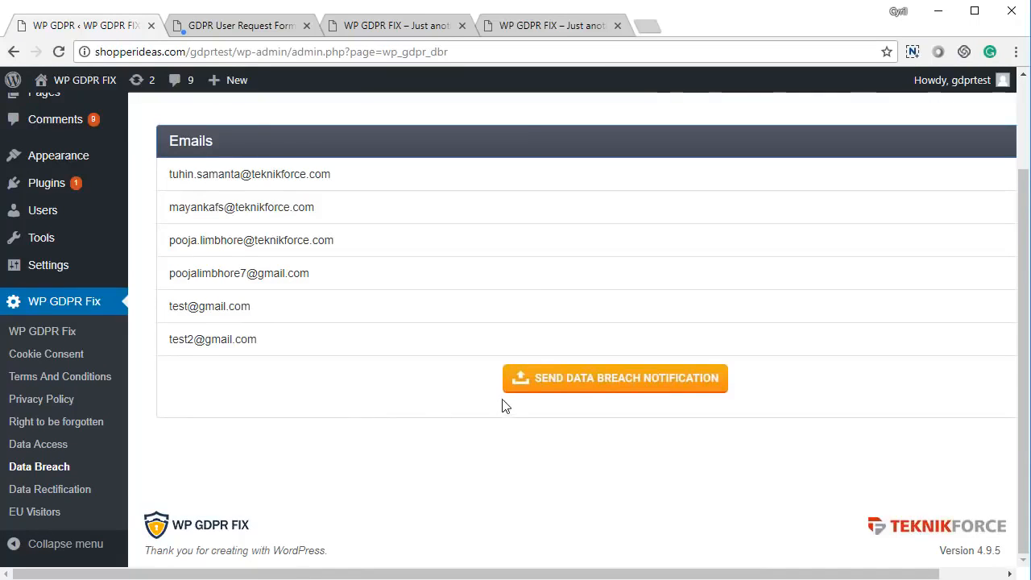
pyautogui.rightClick(320, 429)
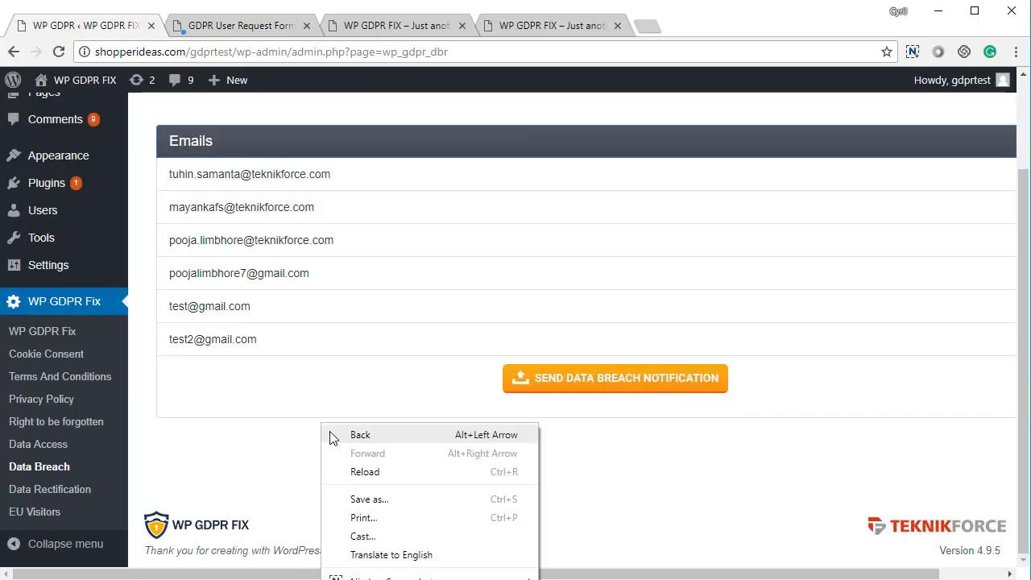
pyautogui.scroll(1, 344, 449)
pyautogui.scroll(1, 345, 462)
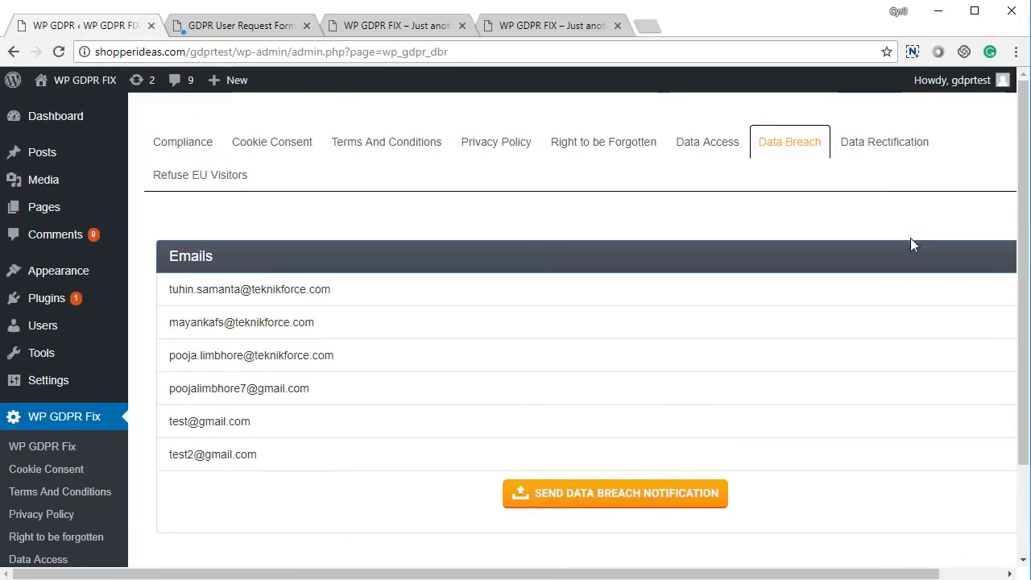
# - Fill the Data Rectification mail content with the default text and save the settings
pyautogui.click(876, 153)
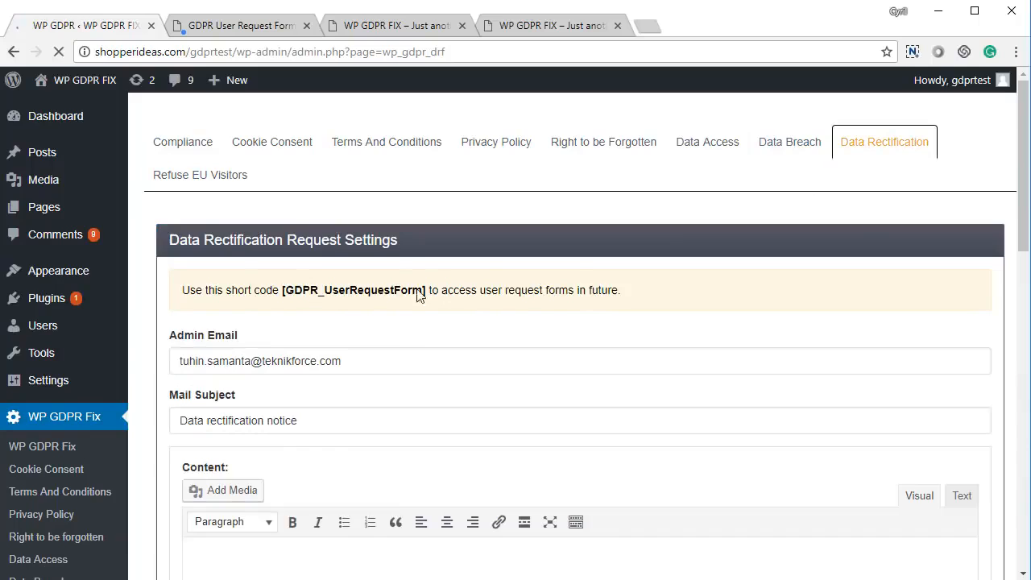
pyautogui.scroll(-4, 298, 396)
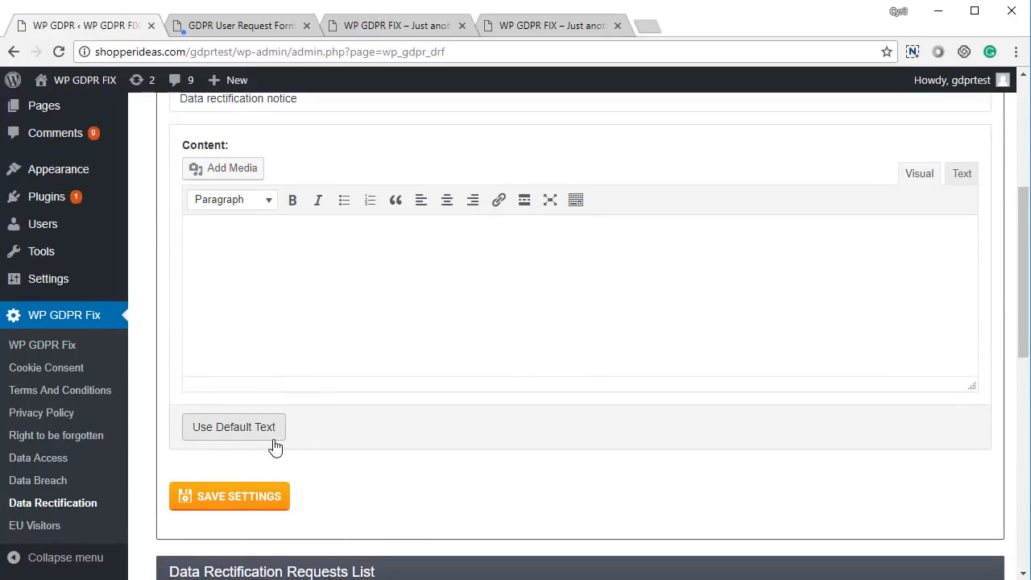
pyautogui.click(276, 433)
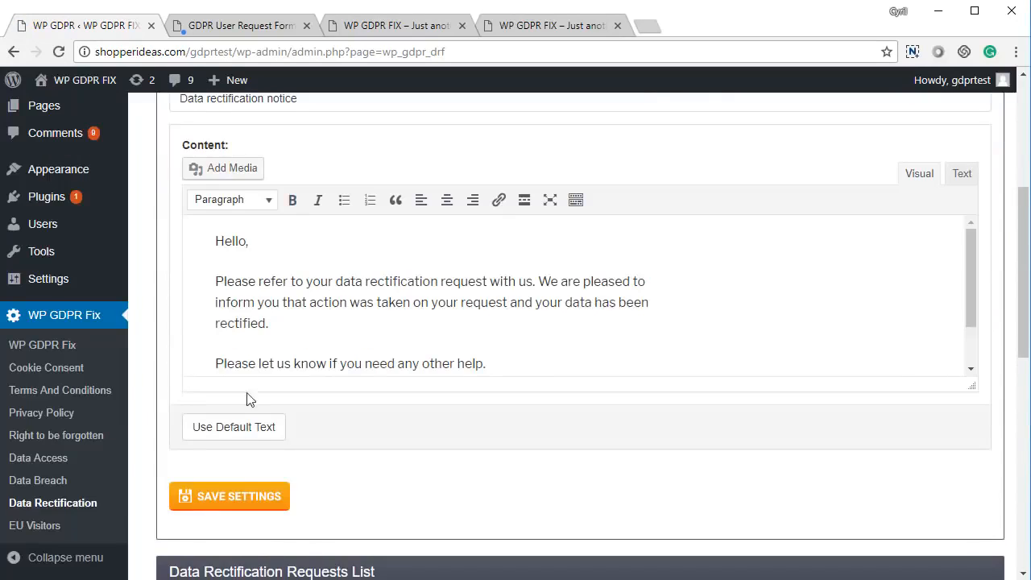
pyautogui.scroll(4, 253, 346)
pyautogui.scroll(-3, 265, 371)
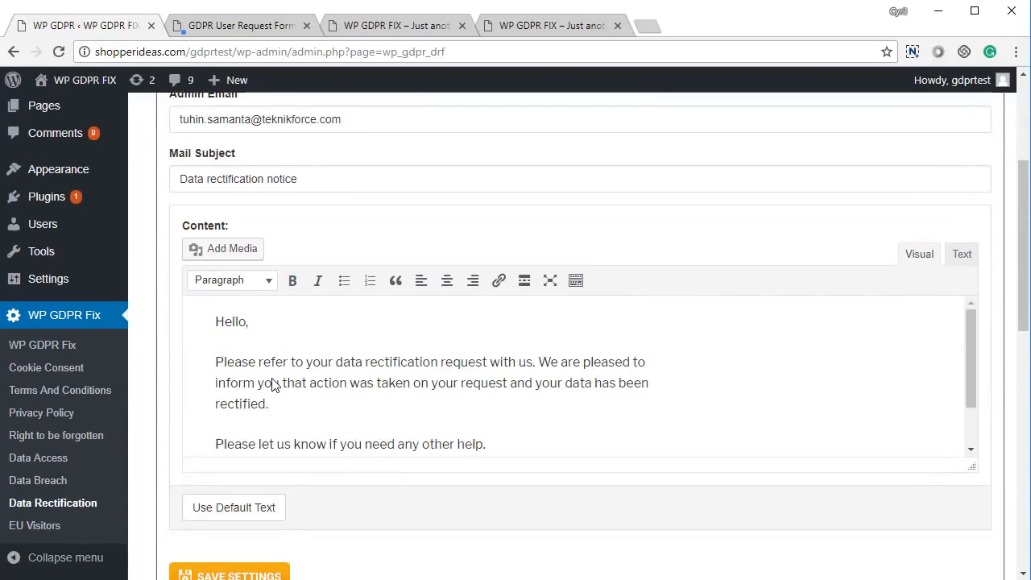
pyautogui.scroll(-2, 272, 384)
pyautogui.scroll(-3, 213, 512)
pyautogui.click(253, 342)
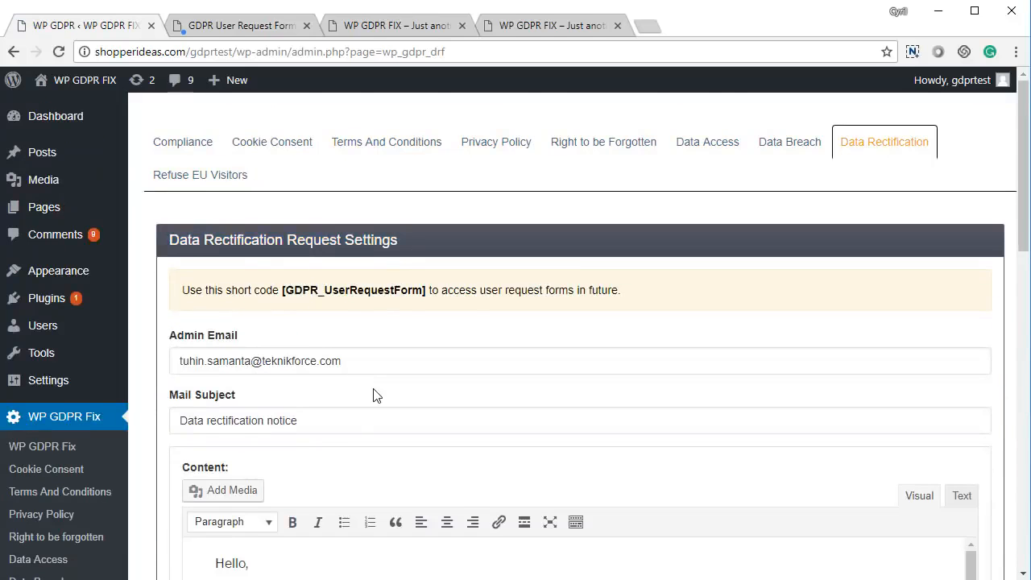
# - Look at the Data Rectification Requests List and open the Rectify Data Request form on the GDPR User Request Form page
pyautogui.scroll(-5, 387, 374)
pyautogui.scroll(-3, 393, 356)
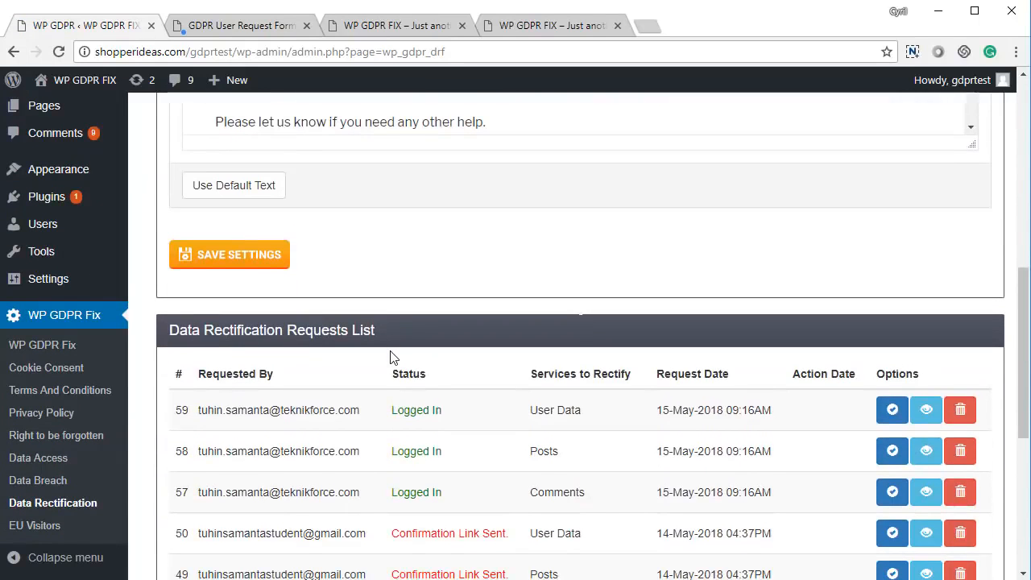
pyautogui.click(285, 30)
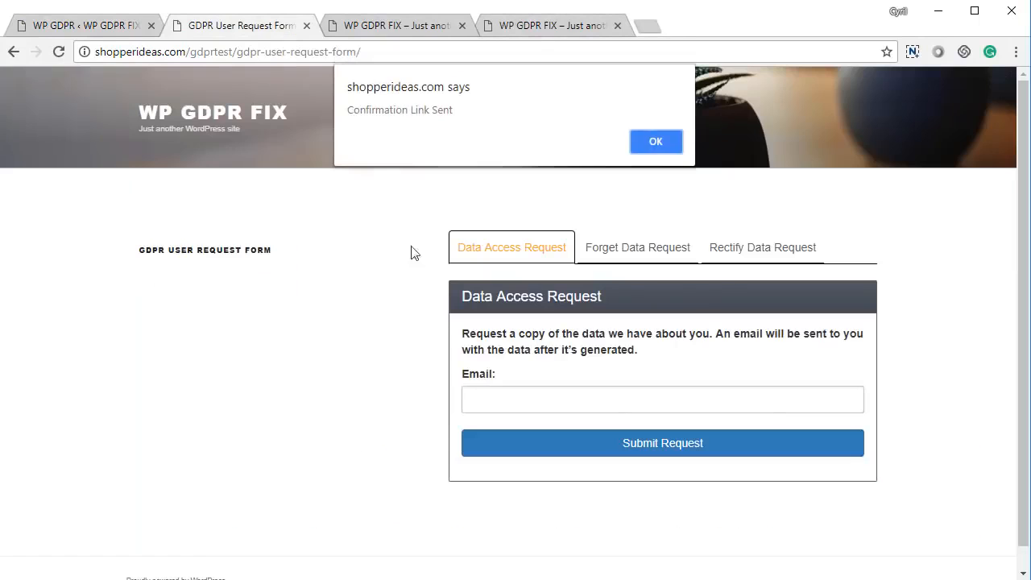
pyautogui.click(651, 153)
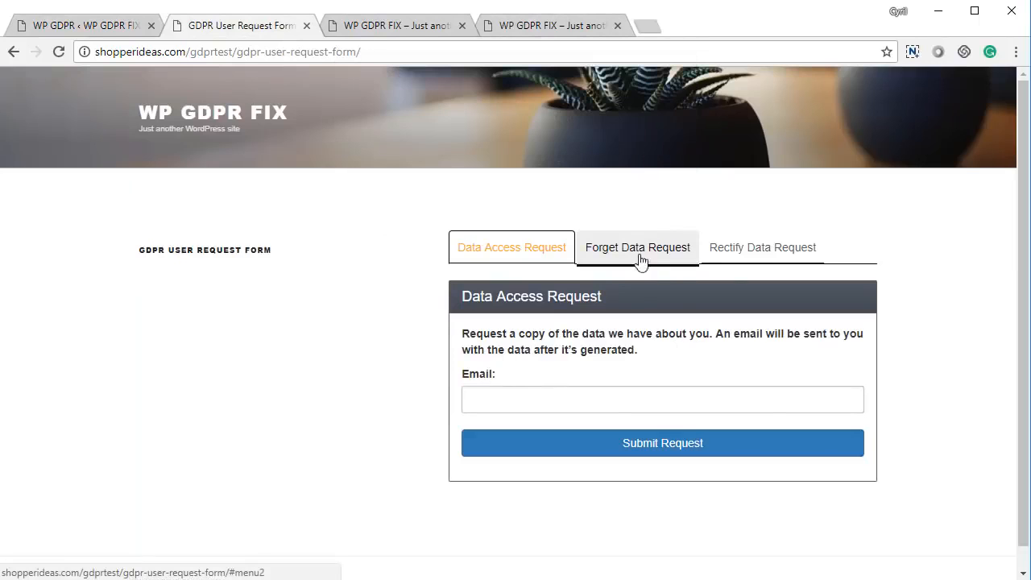
pyautogui.click(760, 256)
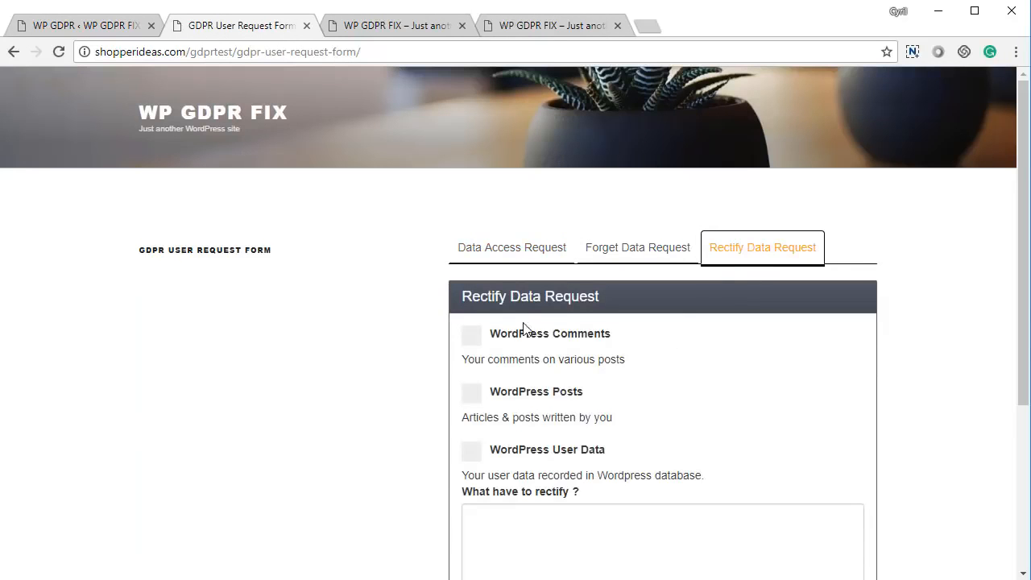
# - Submit a Rectify Data Request for WordPress User Data only, asking for a name change and giving the requester's email
pyautogui.click(521, 333)
pyautogui.click(519, 392)
pyautogui.scroll(-2, 523, 435)
pyautogui.click(540, 288)
pyautogui.click(557, 380)
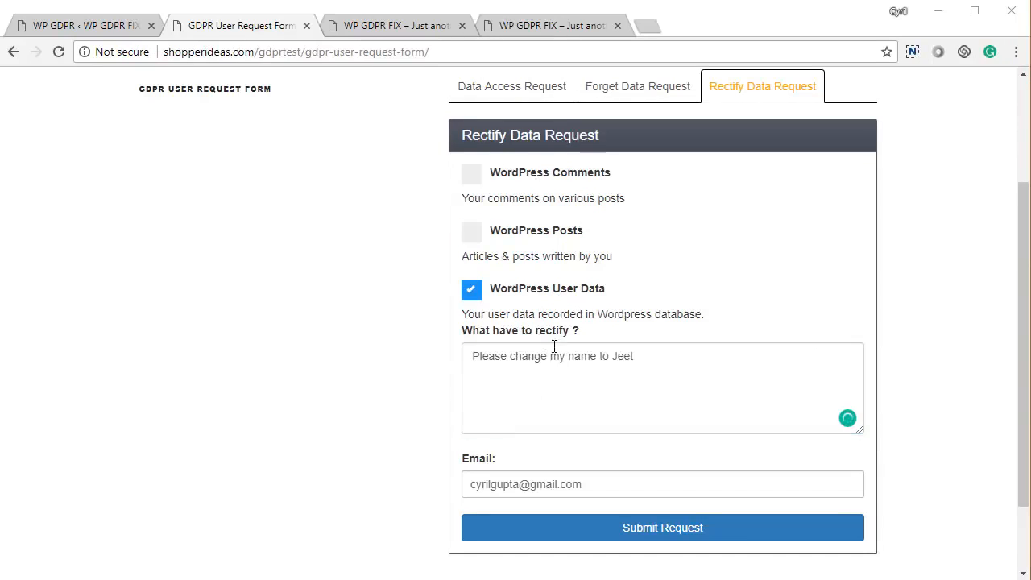
pyautogui.click(803, 533)
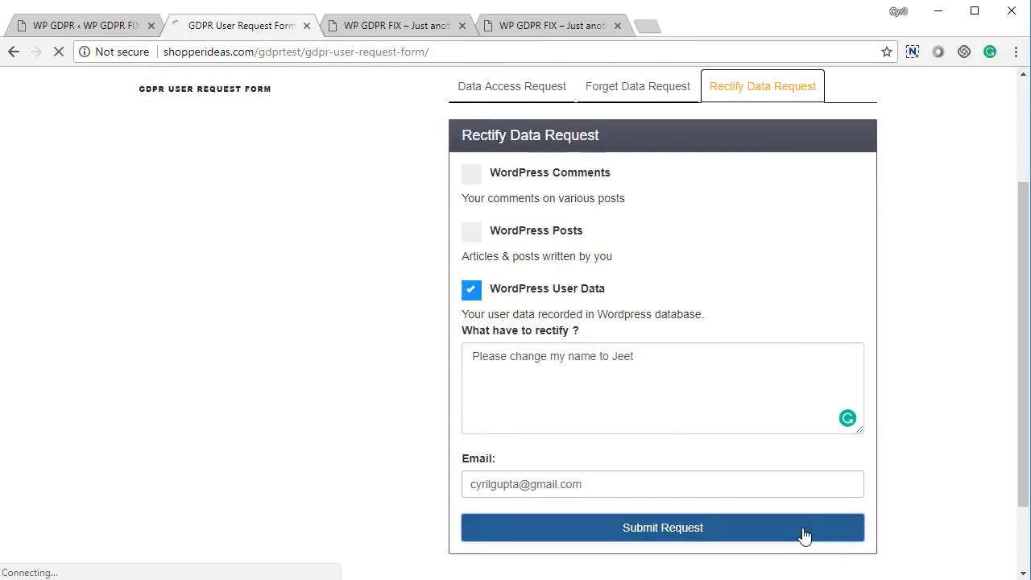
# - Reload the Data Rectification admin page and view the newly submitted request in the requests list
pyautogui.click(80, 25)
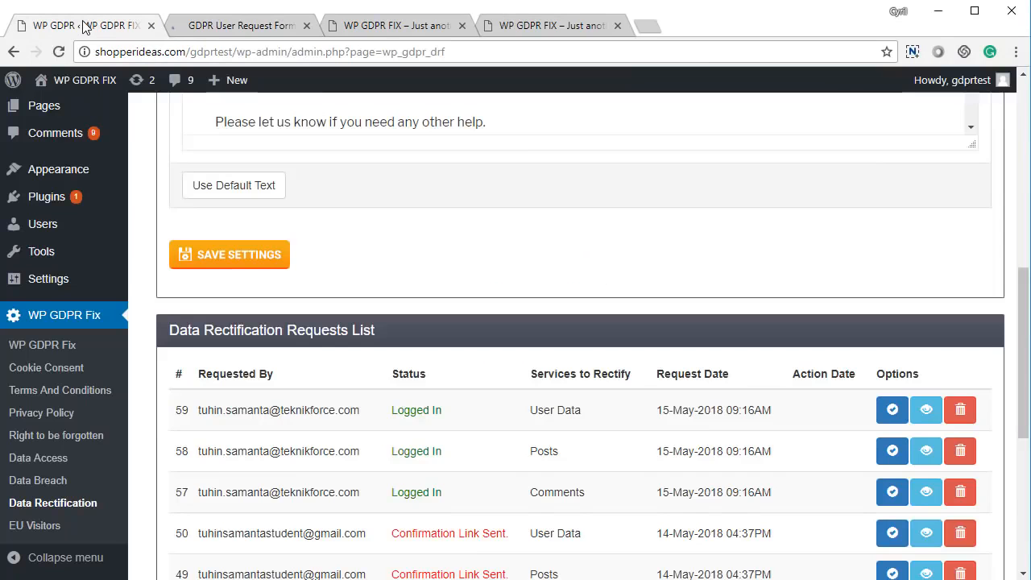
pyautogui.scroll(8, 563, 322)
pyautogui.scroll(1, 609, 344)
pyautogui.rightClick(405, 218)
pyautogui.click(444, 259)
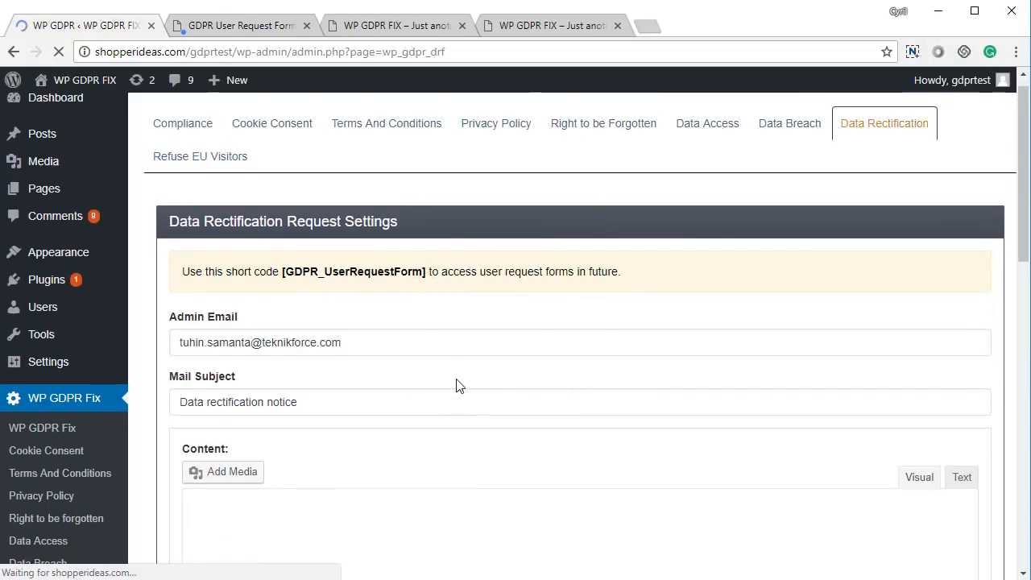
pyautogui.scroll(-10, 456, 385)
pyautogui.scroll(1, 239, 237)
pyautogui.moveTo(239, 237); pyautogui.dragTo(665, 249)
pyautogui.click(636, 249)
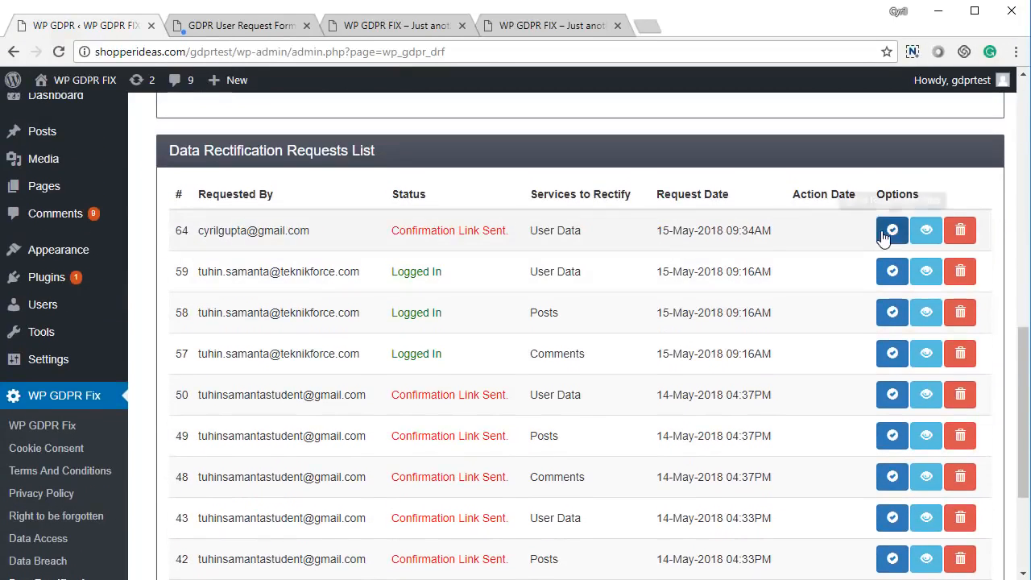
pyautogui.click(926, 230)
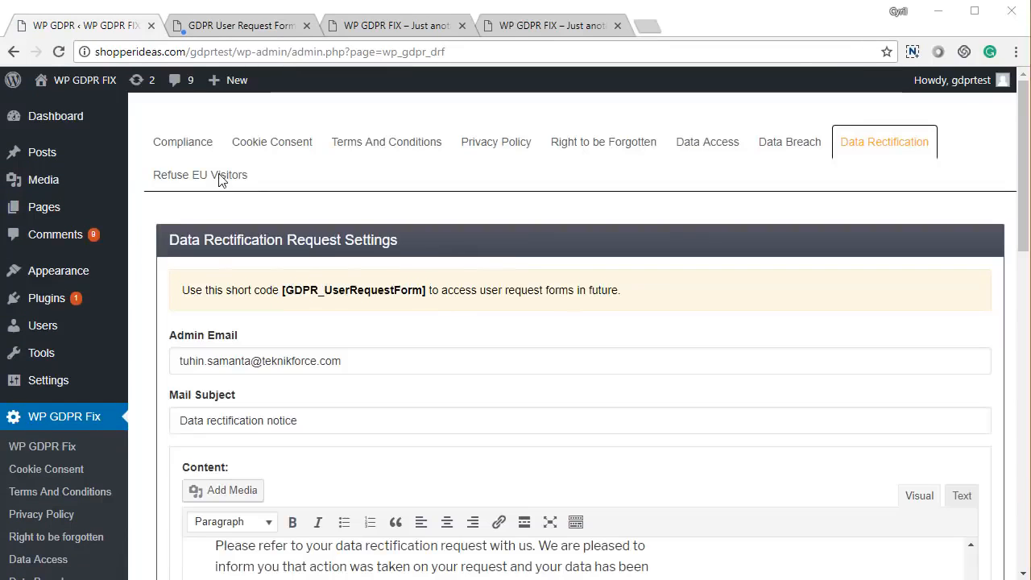
# - Open the Refuse EU Visitors settings and save them with "Do not accept traffic from EU countries" turned off and no redirect URL
pyautogui.click(219, 173)
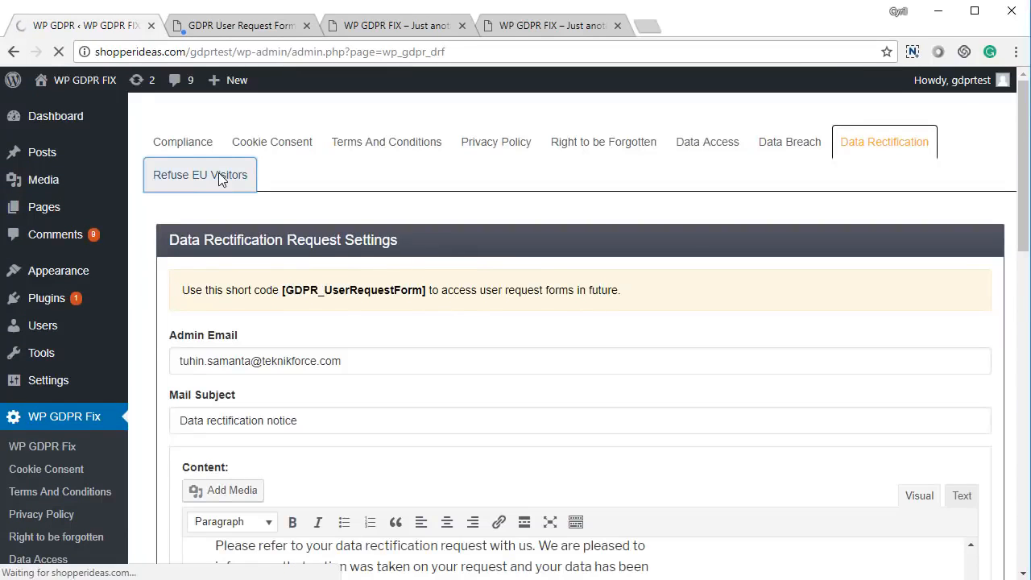
pyautogui.scroll(-2, 464, 381)
pyautogui.scroll(2, 463, 381)
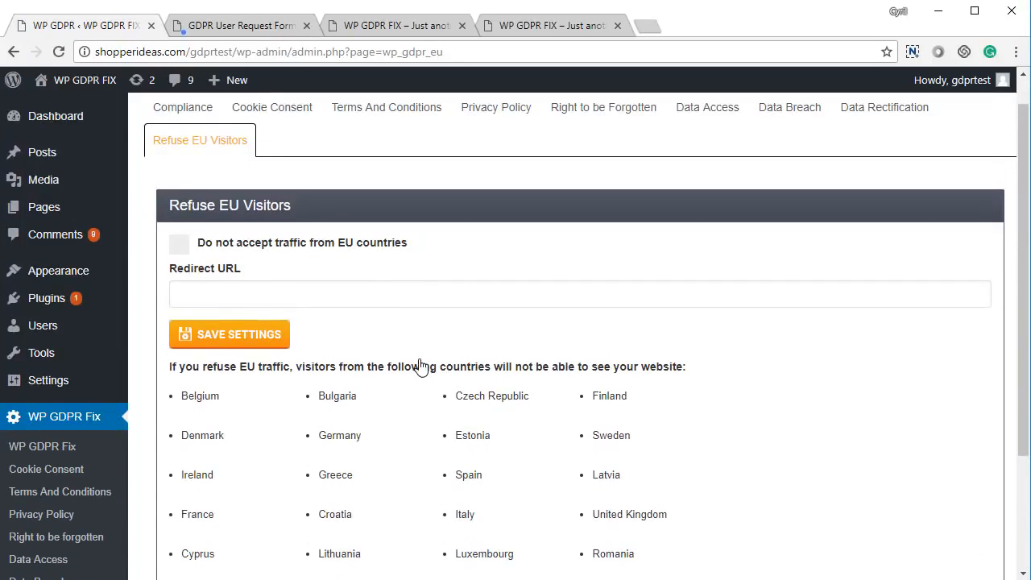
pyautogui.click(182, 246)
pyautogui.click(206, 290)
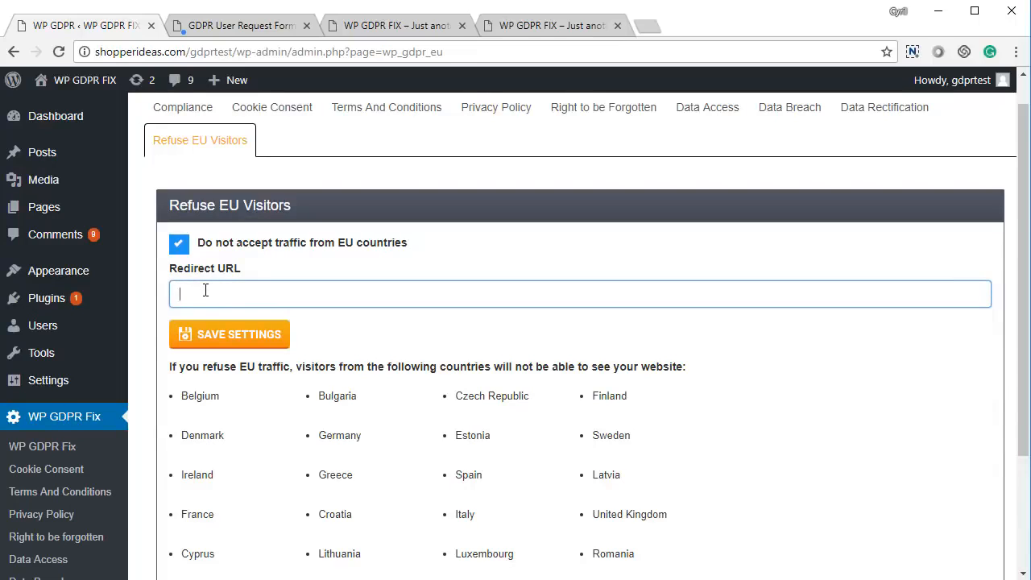
pyautogui.click(179, 243)
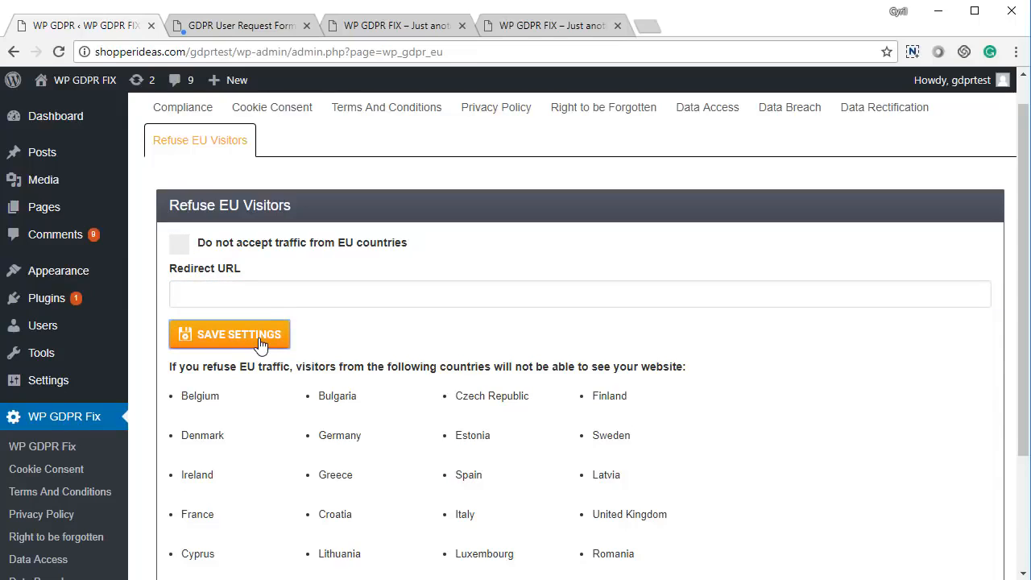
pyautogui.click(260, 343)
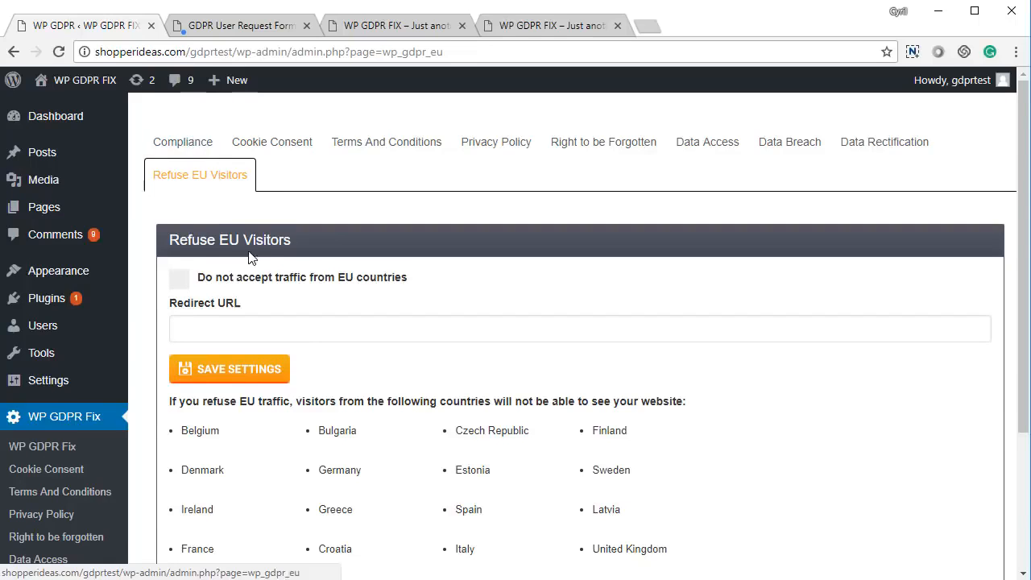
pyautogui.scroll(-2, 235, 325)
pyautogui.scroll(2, 199, 151)
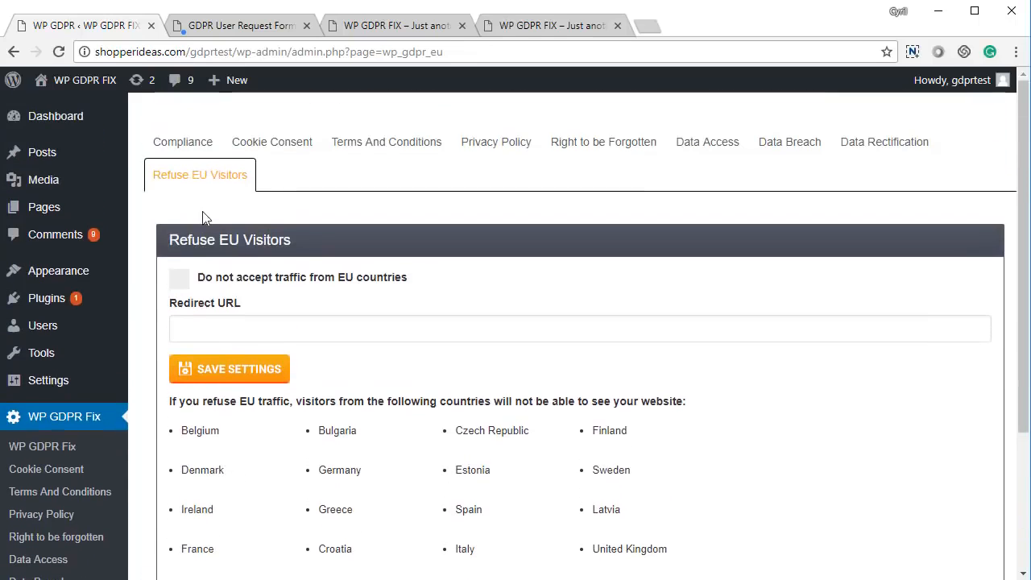
# - Open the Compliance overview and check the status of every GDPR requirement
pyautogui.click(201, 152)
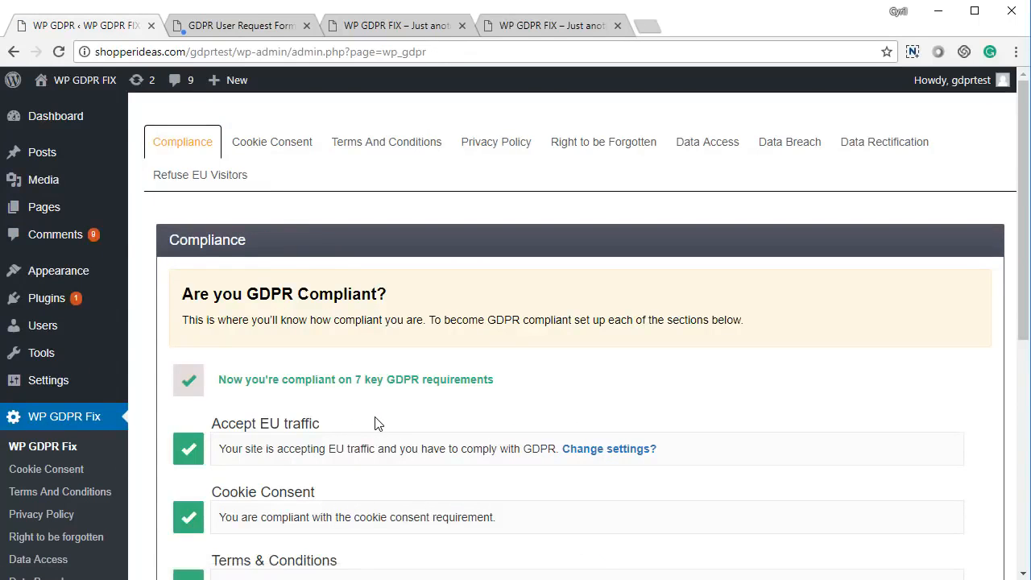
pyautogui.scroll(-5, 375, 424)
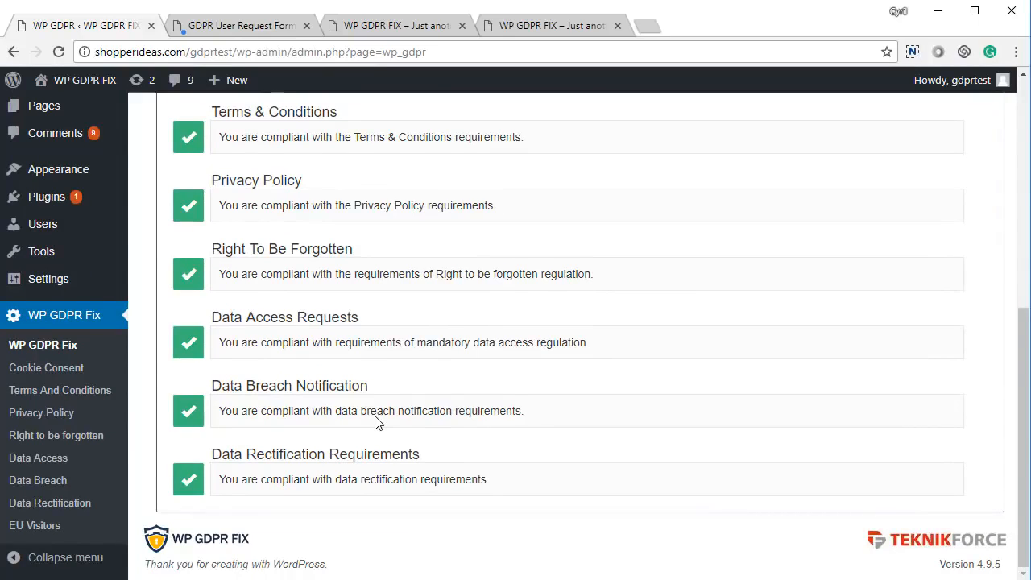
pyautogui.scroll(6, 375, 419)
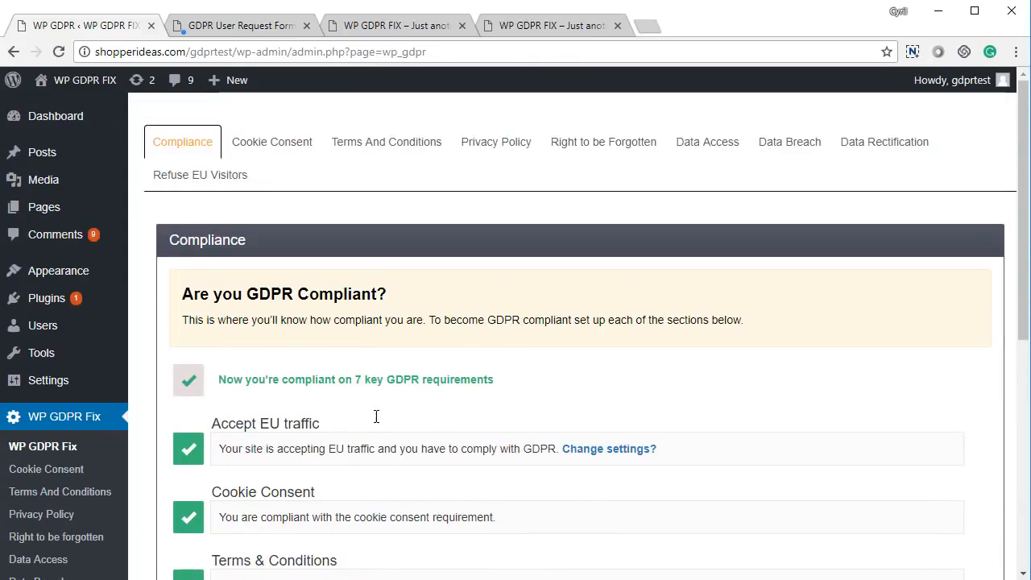